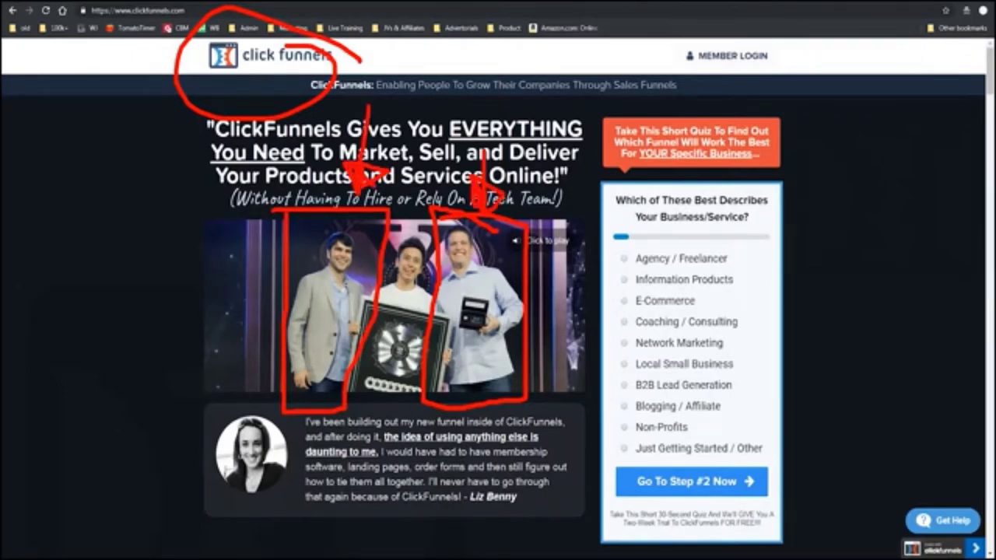
Step: Review the ClickFunnels homepage, including the free 14-day trial offer, the funnel uses and the included marketing tools
{"action": "key", "text": "Escape"}
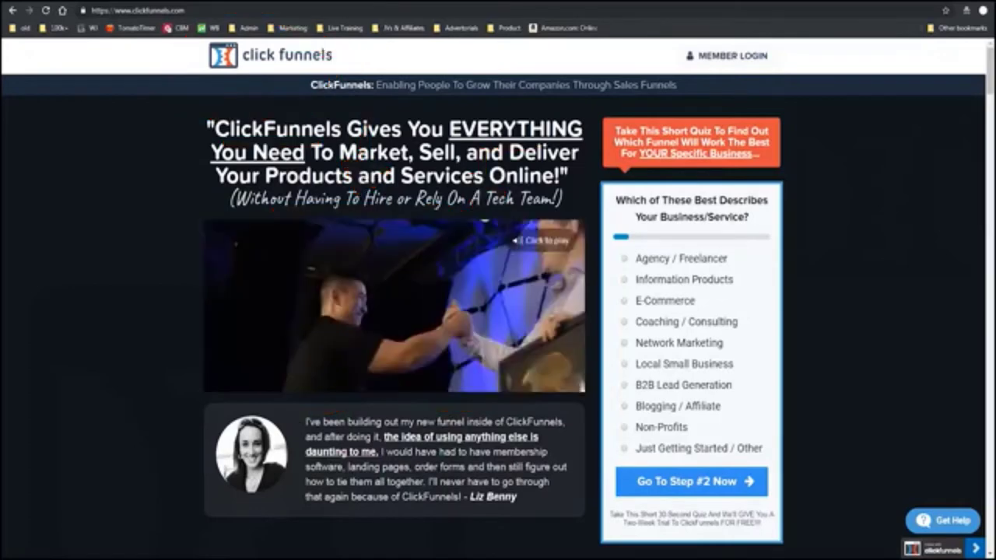
{"action": "left_click_drag", "start_coordinate": [338, 152], "coordinate": [573, 153]}
{"action": "left_click", "coordinate": [573, 153]}
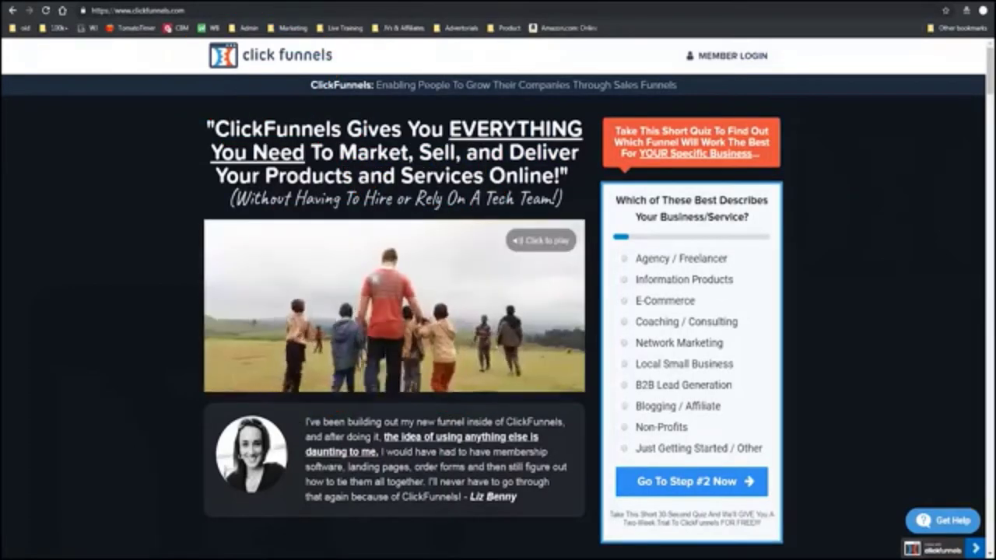
{"action": "scroll", "coordinate": [498, 311], "scroll_direction": "down", "scroll_amount": 9}
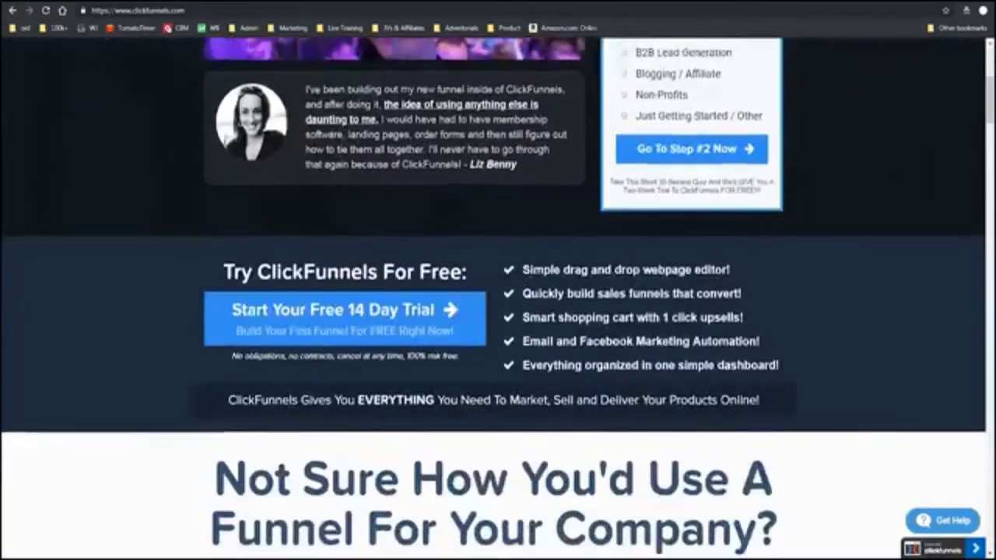
{"action": "scroll", "coordinate": [498, 311], "scroll_direction": "up", "scroll_amount": 4}
{"action": "mouse_move", "coordinate": [468, 205]}
{"action": "left_mouse_down"}
{"action": "mouse_move", "coordinate": [173, 192]}
{"action": "mouse_move", "coordinate": [489, 300]}
{"action": "mouse_move", "coordinate": [382, 184]}
{"action": "left_mouse_up"}
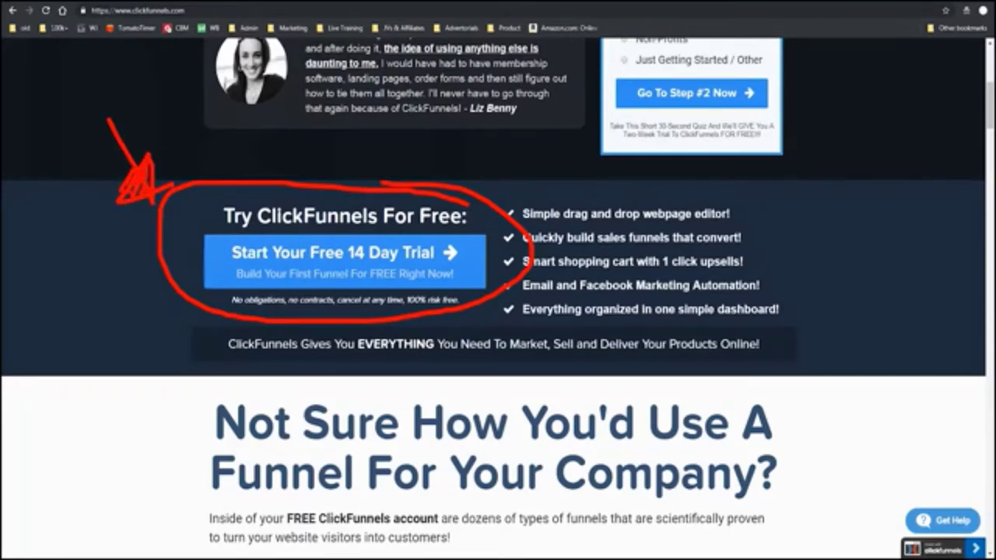
{"action": "left_click_drag", "start_coordinate": [769, 242], "coordinate": [555, 251]}
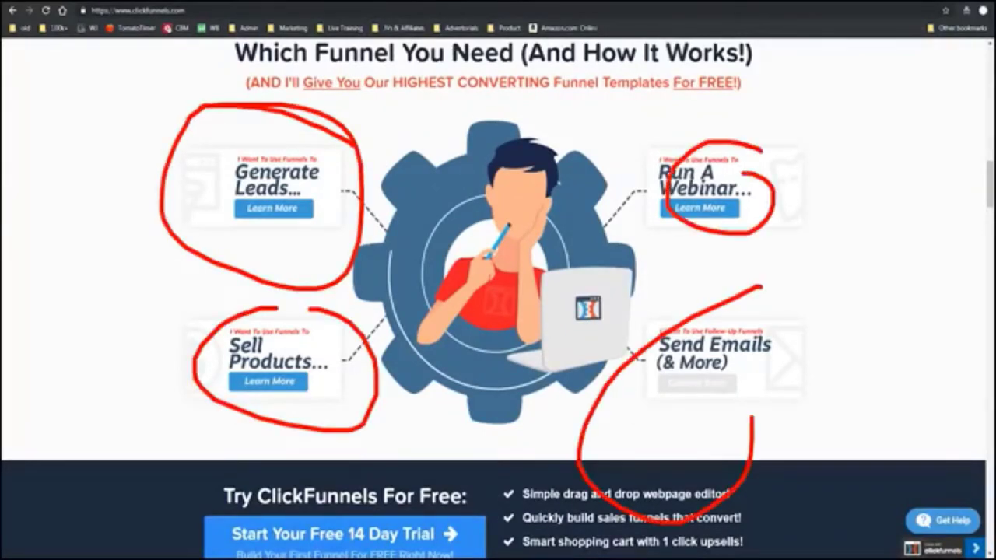
{"action": "scroll", "coordinate": [498, 296], "scroll_direction": "down", "scroll_amount": 10}
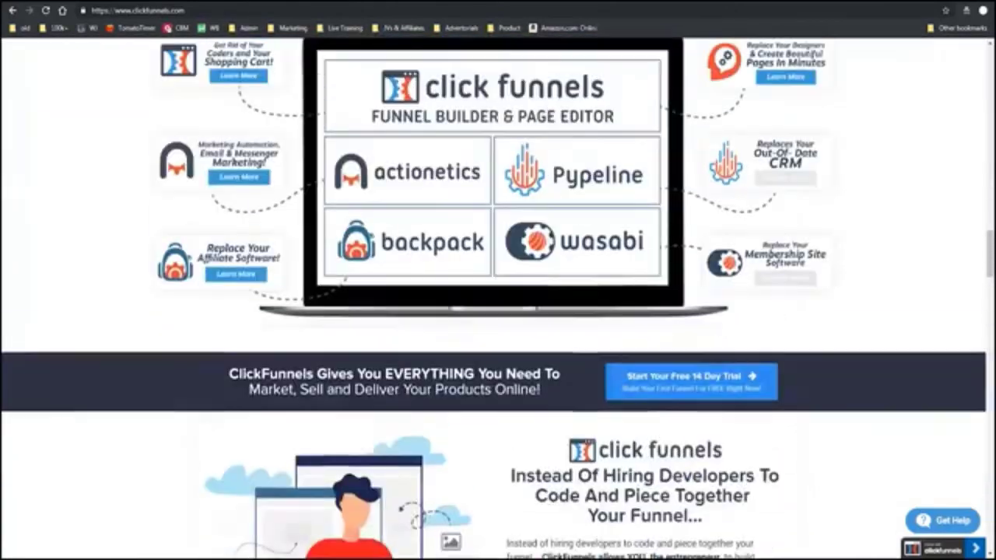
{"action": "scroll", "coordinate": [498, 295], "scroll_direction": "down", "scroll_amount": 15}
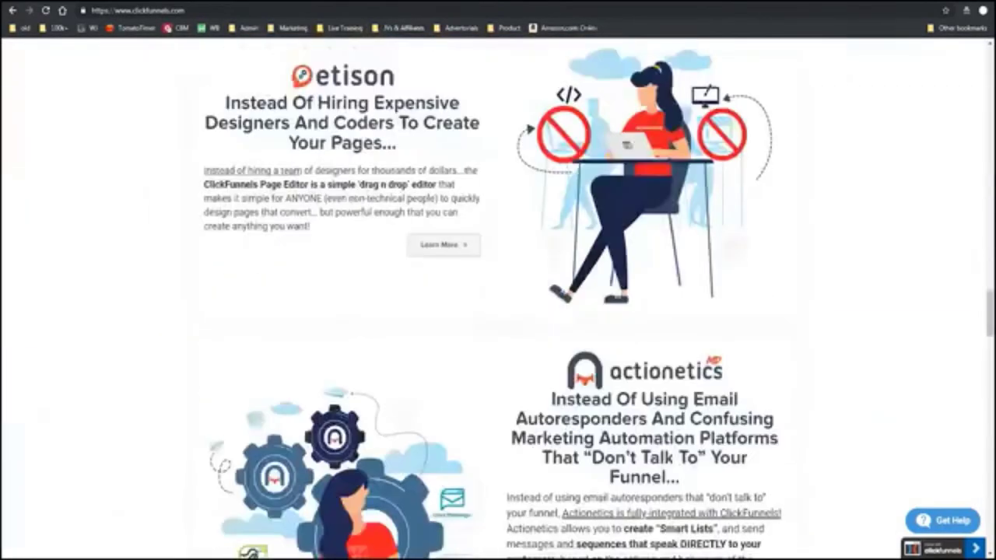
{"action": "scroll", "coordinate": [498, 295], "scroll_direction": "down", "scroll_amount": 5}
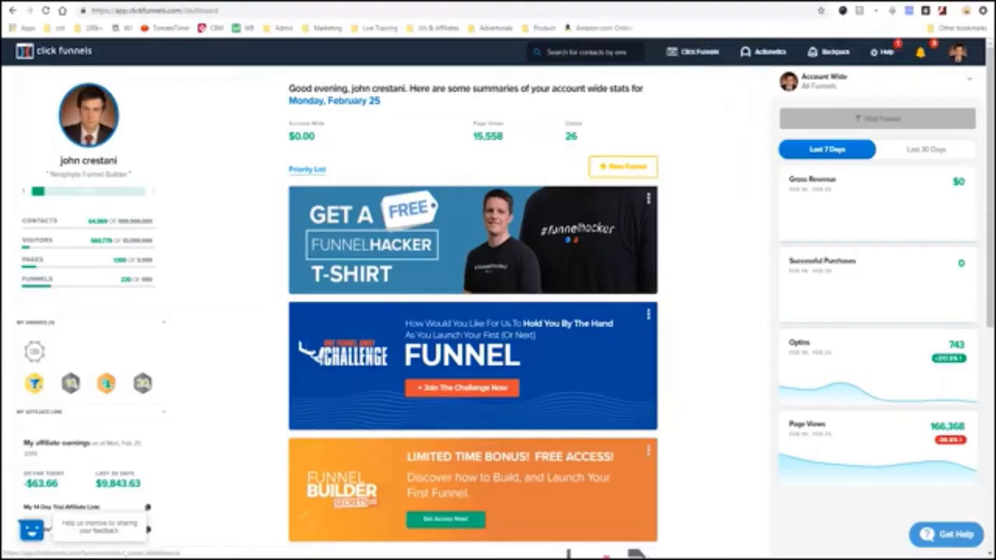
Step: Open the account's Funnels list from the ClickFunnels dashboard
{"action": "mouse_move", "coordinate": [692, 51]}
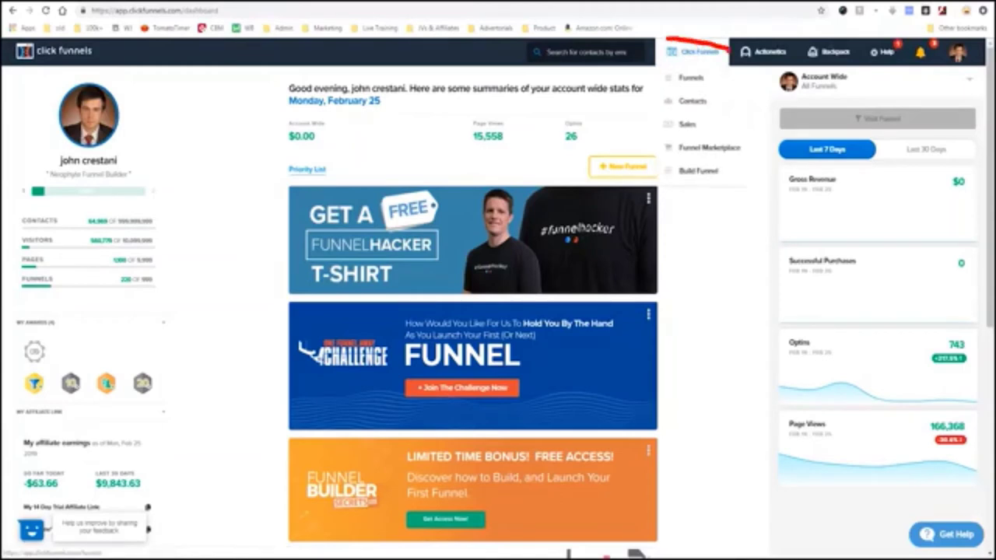
{"action": "mouse_move", "coordinate": [611, 195]}
{"action": "left_mouse_down"}
{"action": "mouse_move", "coordinate": [543, 184]}
{"action": "mouse_move", "coordinate": [272, 218]}
{"action": "mouse_move", "coordinate": [560, 305]}
{"action": "mouse_move", "coordinate": [502, 168]}
{"action": "left_mouse_up"}
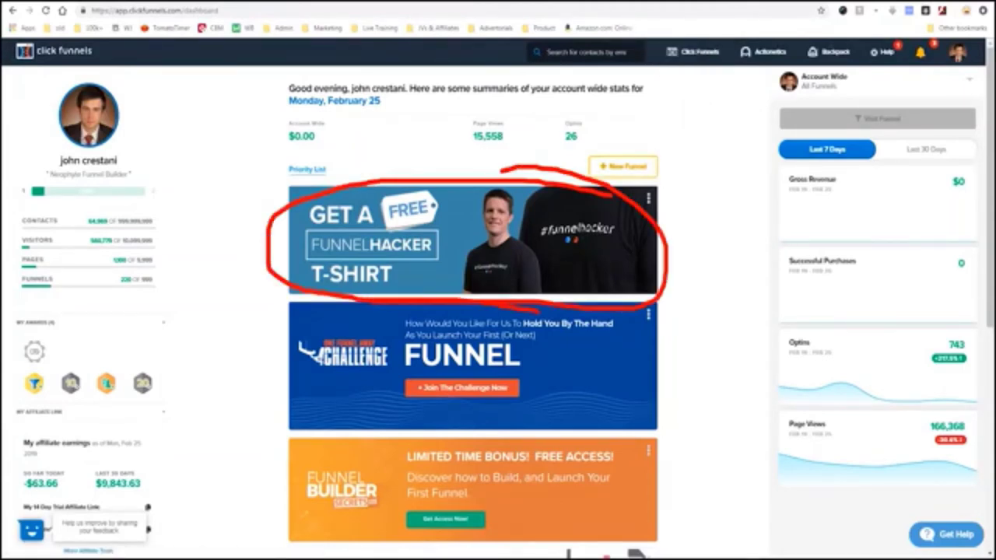
{"action": "left_click_drag", "start_coordinate": [561, 307], "coordinate": [464, 357]}
{"action": "mouse_move", "coordinate": [519, 470]}
{"action": "left_mouse_down"}
{"action": "mouse_move", "coordinate": [289, 557]}
{"action": "mouse_move", "coordinate": [530, 445]}
{"action": "left_mouse_up"}
{"action": "key", "text": "Escape"}
{"action": "left_click_drag", "start_coordinate": [655, 66], "coordinate": [694, 45]}
{"action": "key", "text": "Escape"}
{"action": "mouse_move", "coordinate": [692, 53]}
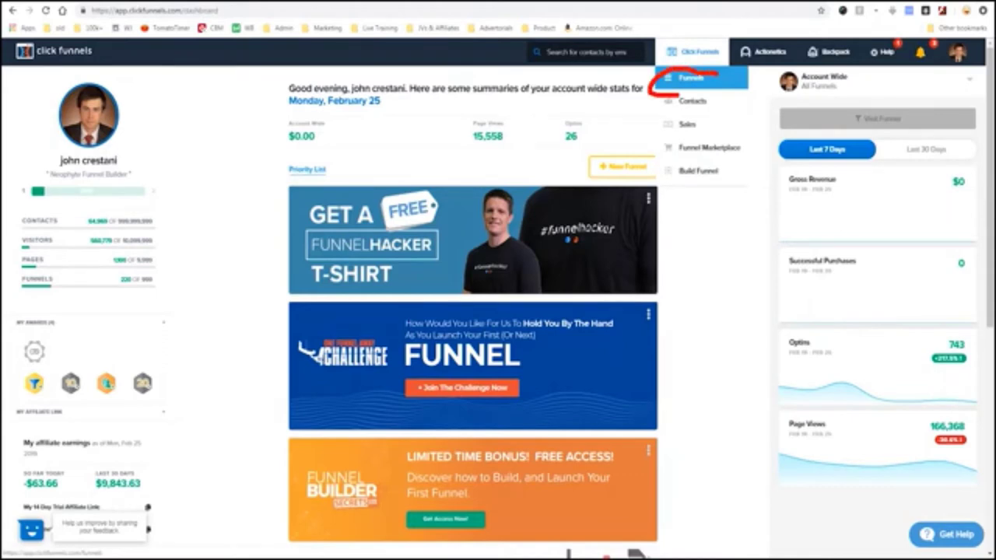
{"action": "key", "text": "Escape"}
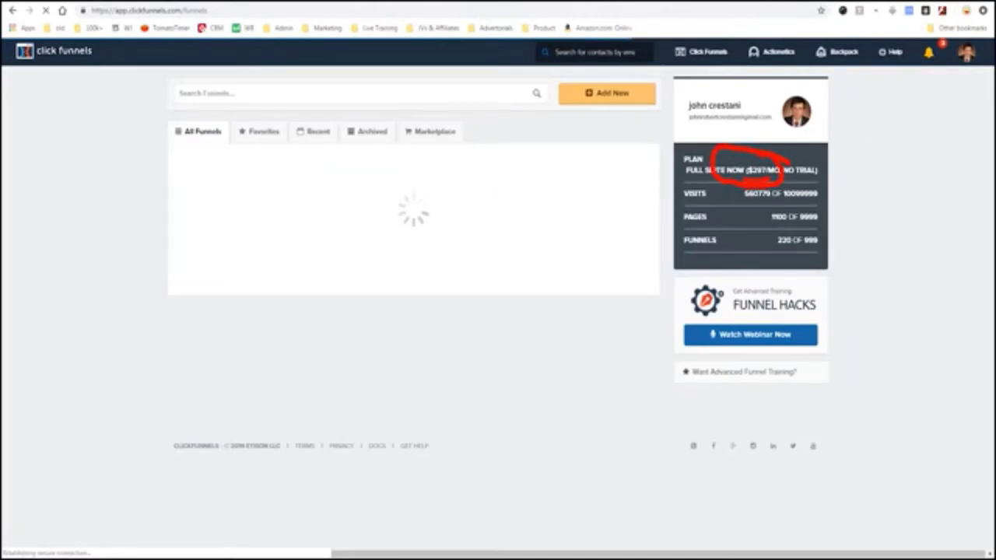
Step: Add a new funnel and choose the Classic Funnel Builder instead of the Cookbook process
{"action": "key", "text": "Escape"}
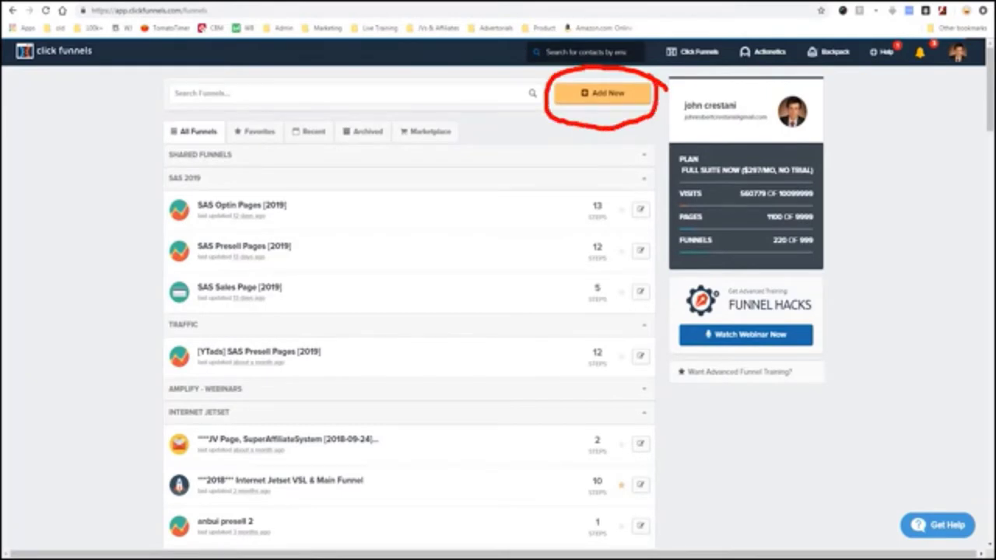
{"action": "left_click_drag", "start_coordinate": [164, 161], "coordinate": [146, 247]}
{"action": "mouse_move", "coordinate": [169, 318]}
{"action": "left_mouse_down"}
{"action": "mouse_move", "coordinate": [322, 313]}
{"action": "mouse_move", "coordinate": [172, 156]}
{"action": "left_mouse_up"}
{"action": "key", "text": "Escape"}
{"action": "left_click", "coordinate": [603, 92]}
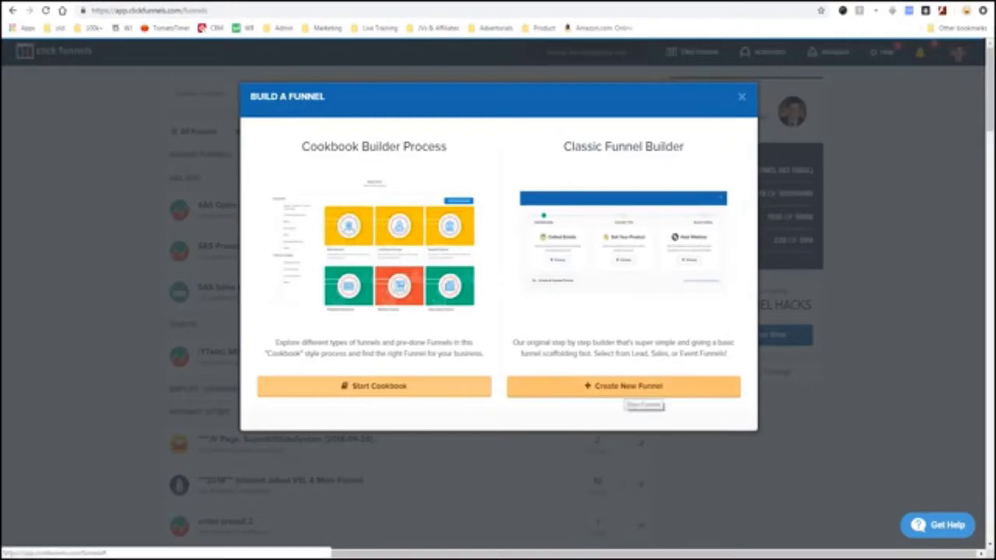
{"action": "mouse_move", "coordinate": [504, 134]}
{"action": "left_mouse_down"}
{"action": "mouse_move", "coordinate": [502, 400]}
{"action": "mouse_move", "coordinate": [695, 416]}
{"action": "mouse_move", "coordinate": [739, 146]}
{"action": "mouse_move", "coordinate": [511, 131]}
{"action": "left_mouse_up"}
{"action": "mouse_move", "coordinate": [441, 139]}
{"action": "left_mouse_down"}
{"action": "mouse_move", "coordinate": [428, 405]}
{"action": "mouse_move", "coordinate": [254, 184]}
{"action": "left_mouse_up"}
{"action": "key", "text": "Escape"}
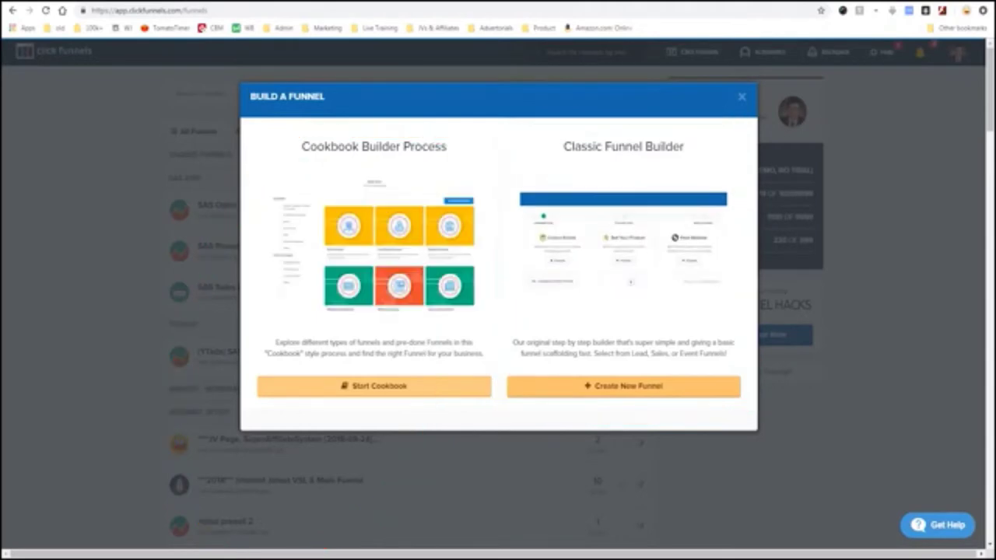
{"action": "left_click", "coordinate": [637, 393]}
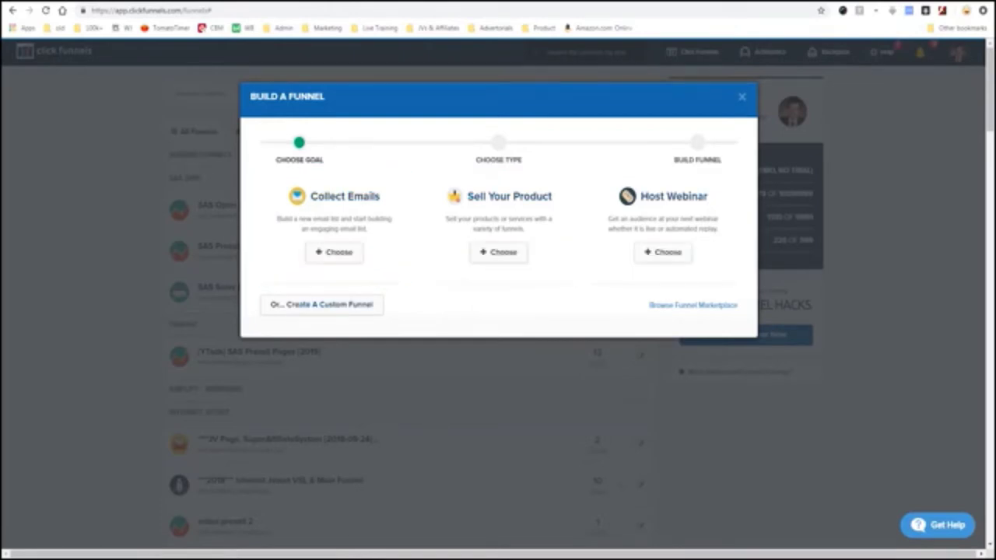
Step: Build a Collect Emails funnel named "DEMO Diet Email Optin" with the group tag DEMO
{"action": "left_click", "coordinate": [334, 252]}
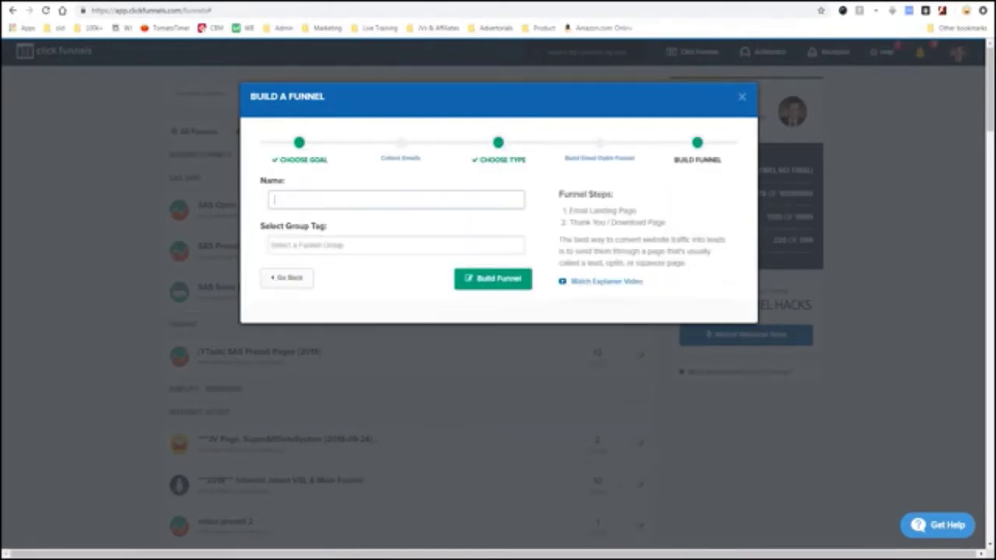
{"action": "type", "text": "DEMO Dwi"}
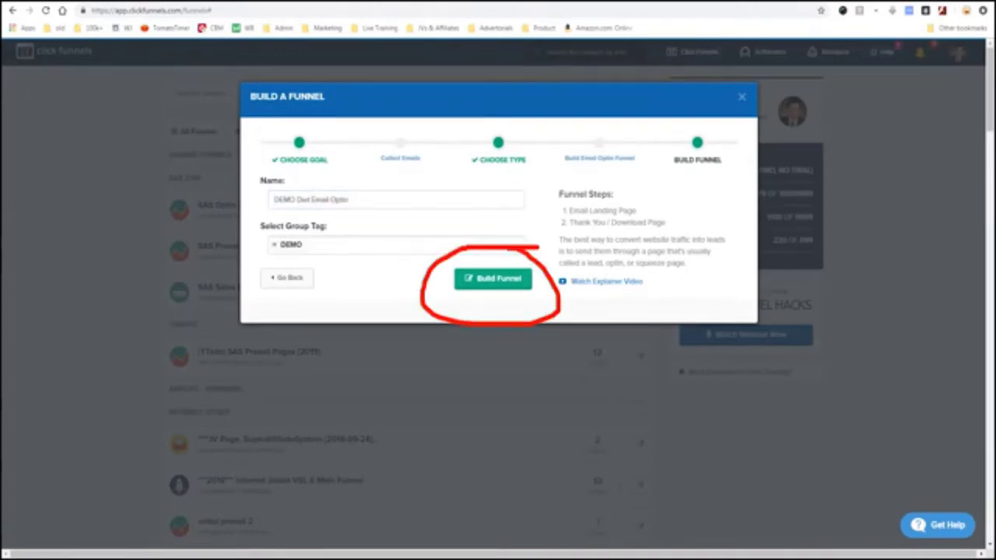
{"action": "left_click", "coordinate": [493, 279]}
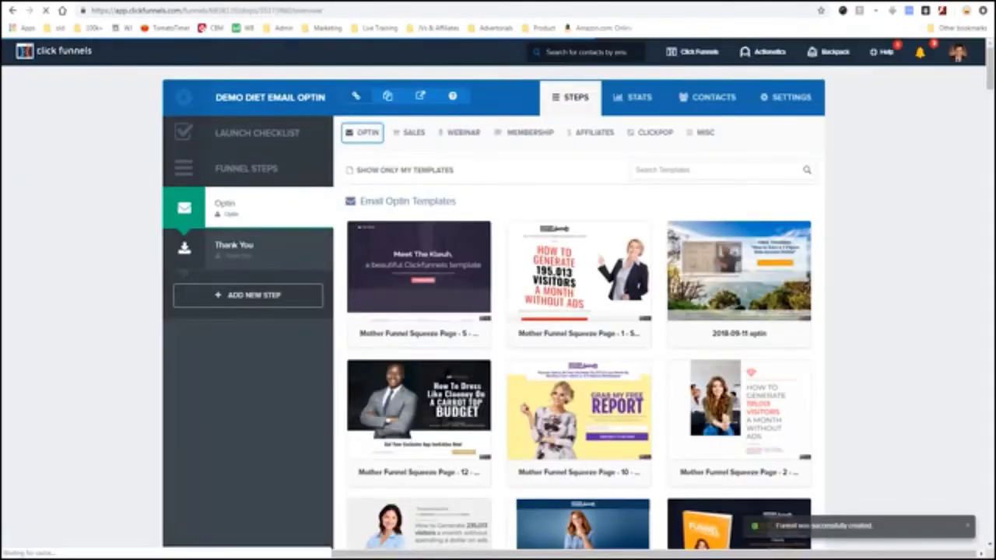
Step: Apply the yellow "Grab My Free Report" template, Mother Funnel Squeeze Page 10, to the Optin step and open the page for editing
{"action": "mouse_move", "coordinate": [420, 280]}
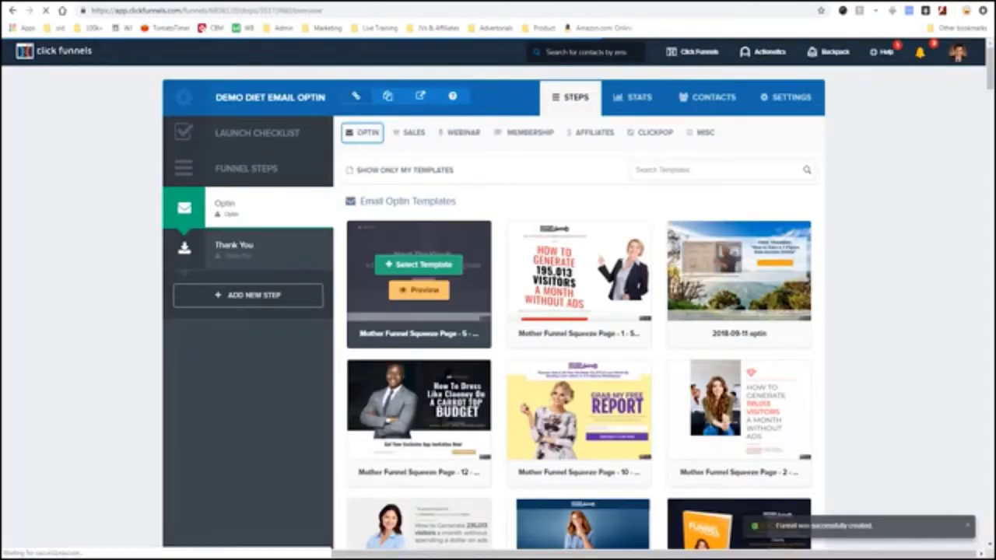
{"action": "left_click_drag", "start_coordinate": [497, 196], "coordinate": [519, 380]}
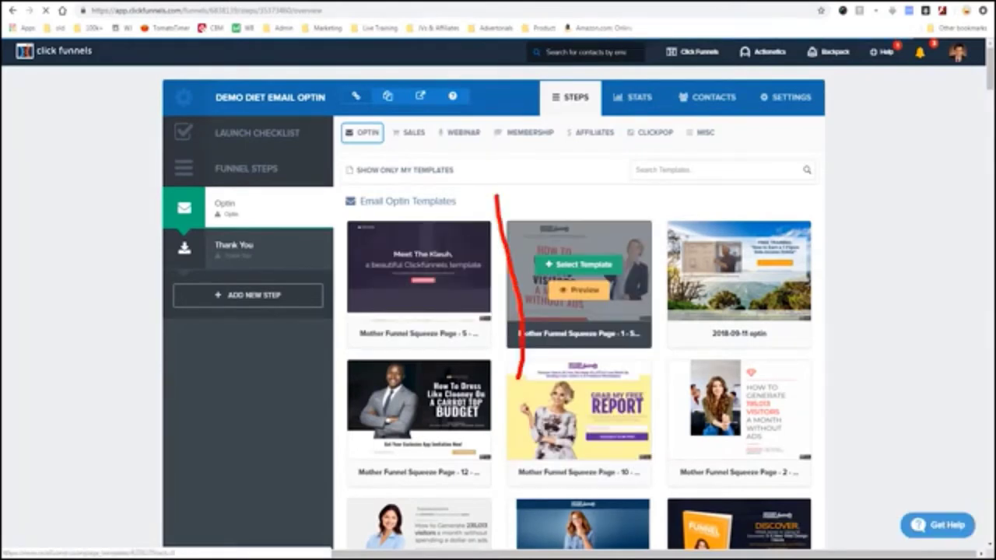
{"action": "key", "text": "Escape"}
{"action": "scroll", "coordinate": [498, 311], "scroll_direction": "down", "scroll_amount": 1}
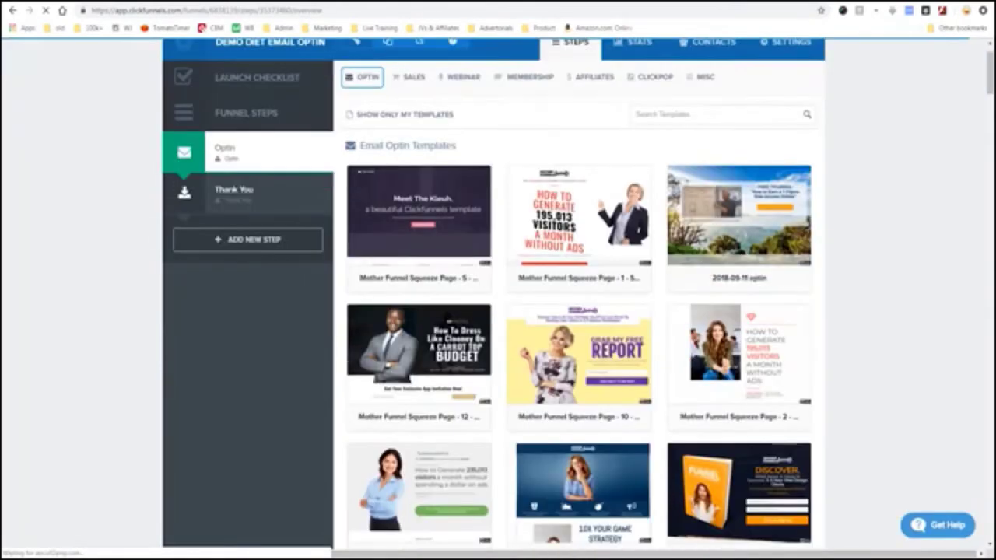
{"action": "left_click_drag", "start_coordinate": [501, 296], "coordinate": [502, 401]}
{"action": "mouse_move", "coordinate": [504, 436]}
{"action": "left_mouse_down"}
{"action": "mouse_move", "coordinate": [671, 432]}
{"action": "mouse_move", "coordinate": [669, 300]}
{"action": "mouse_move", "coordinate": [504, 293]}
{"action": "left_mouse_up"}
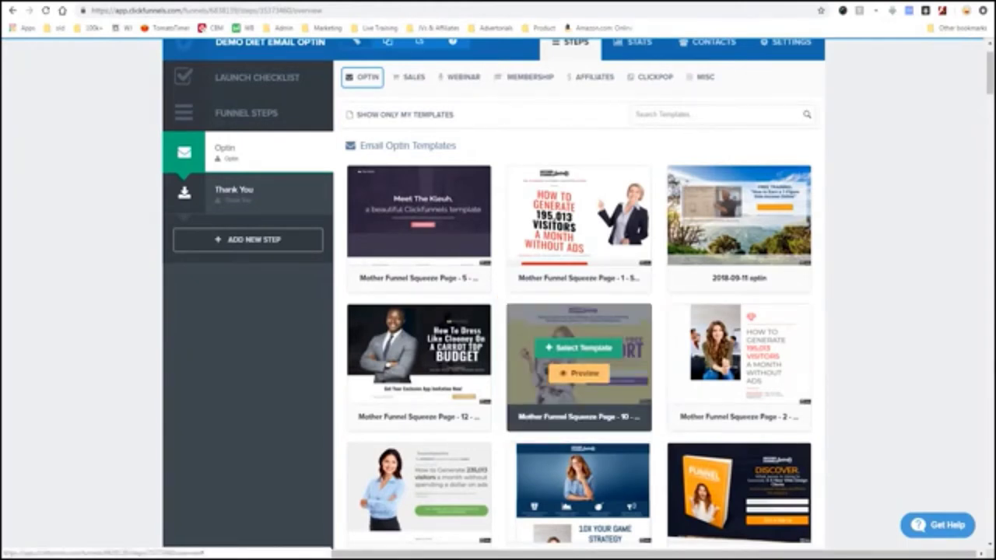
{"action": "left_click", "coordinate": [578, 348]}
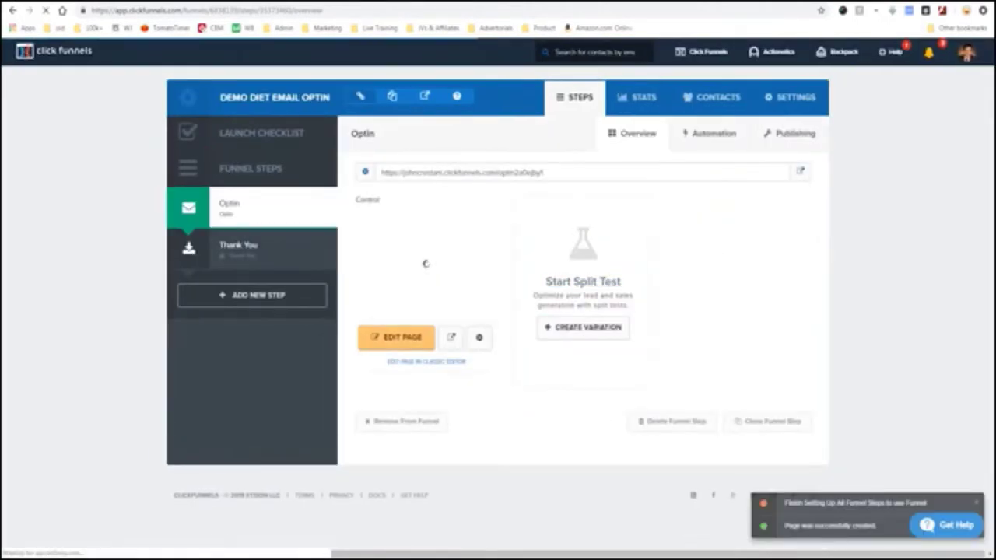
{"action": "left_click_drag", "start_coordinate": [333, 339], "coordinate": [440, 304]}
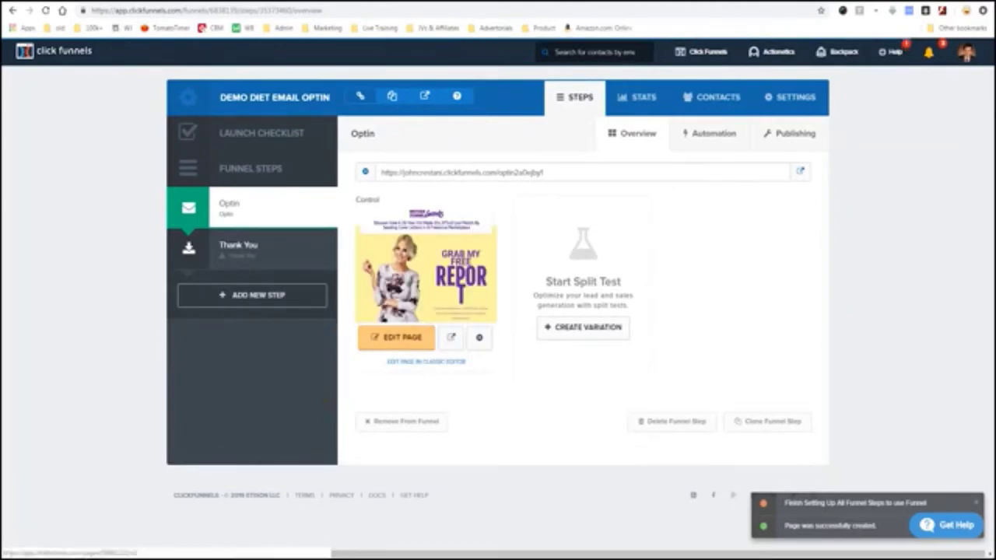
{"action": "left_click", "coordinate": [396, 337]}
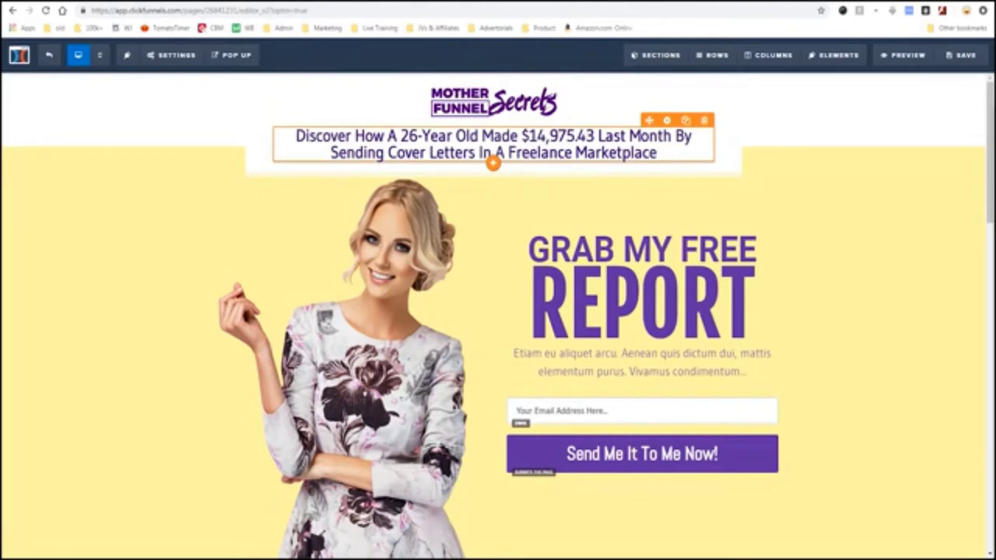
Step: Change the page headline to "Discover The 7 Genetically Modified Foods You're Eating That Make You Fat, And How You Can Avoid Them!"
{"action": "left_click_drag", "start_coordinate": [656, 153], "coordinate": [355, 137]}
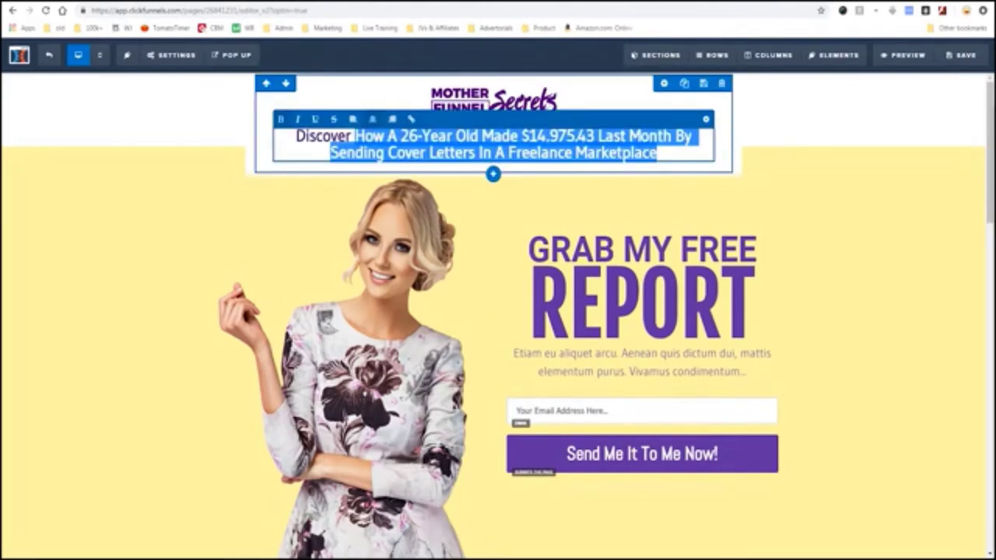
{"action": "type", "text": "The 7 Genetic"}
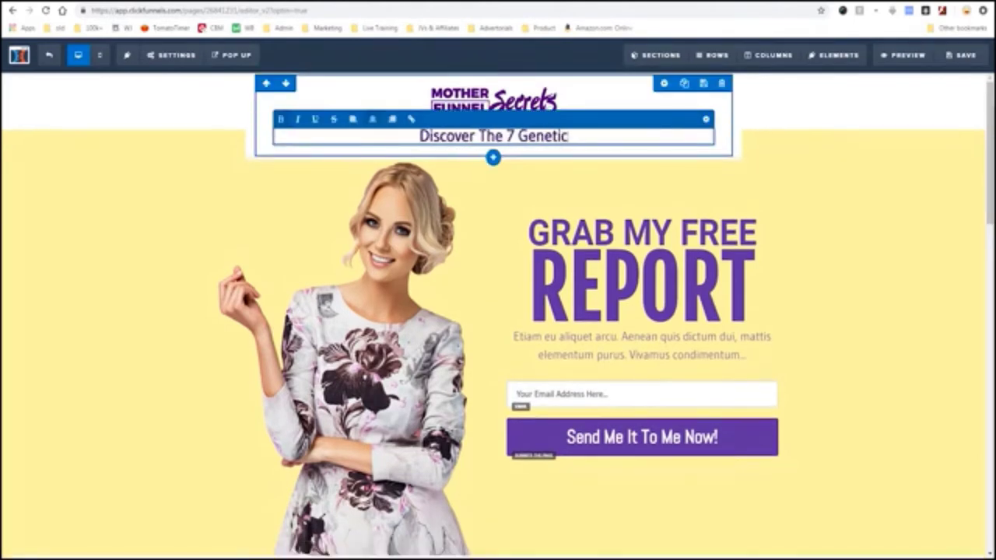
{"action": "type", "text": "Modified Fee"}
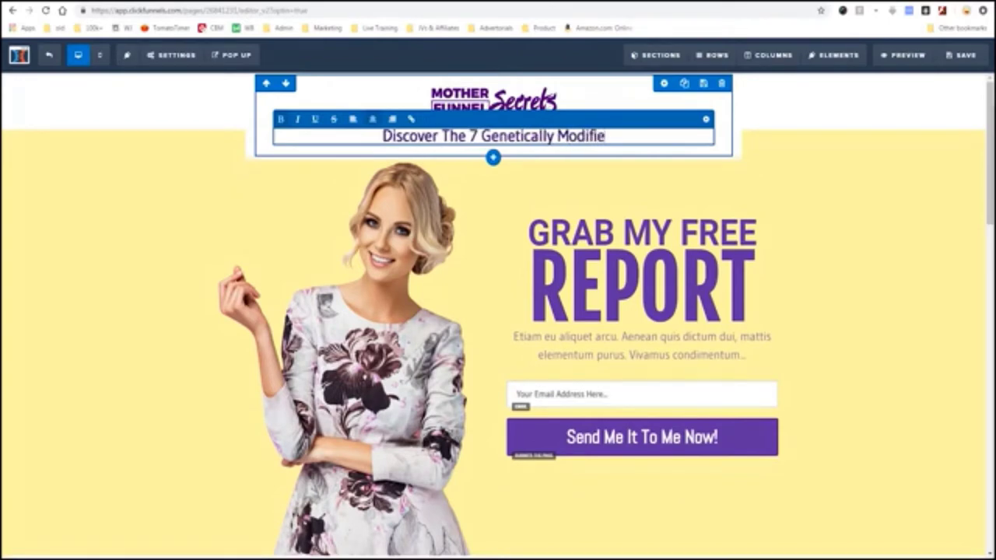
{"action": "key", "text": "BackSpace"}
{"action": "key", "text": "BackSpace"}
{"action": "type", "text": "oods You're Eating That Ma"}
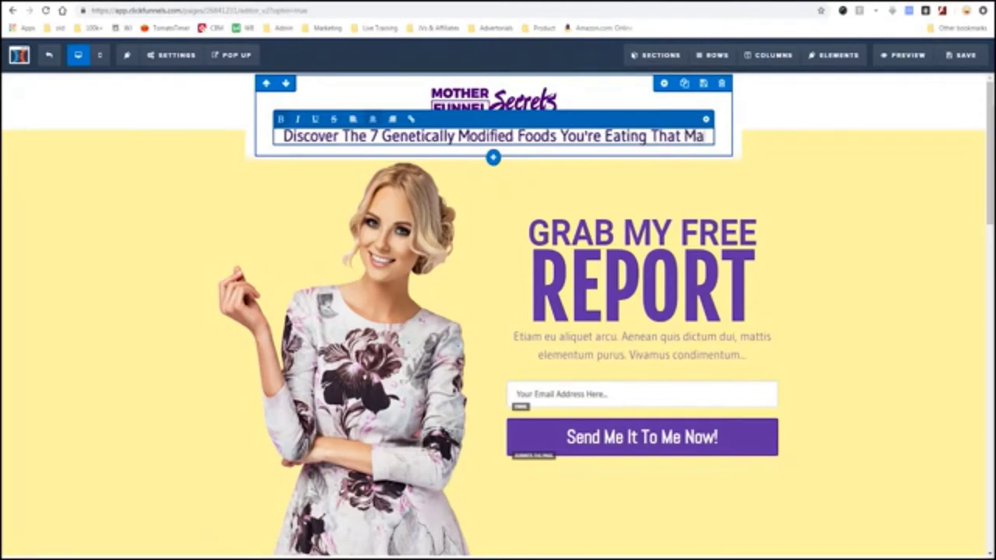
{"action": "type", "text": "ke You Fat"}
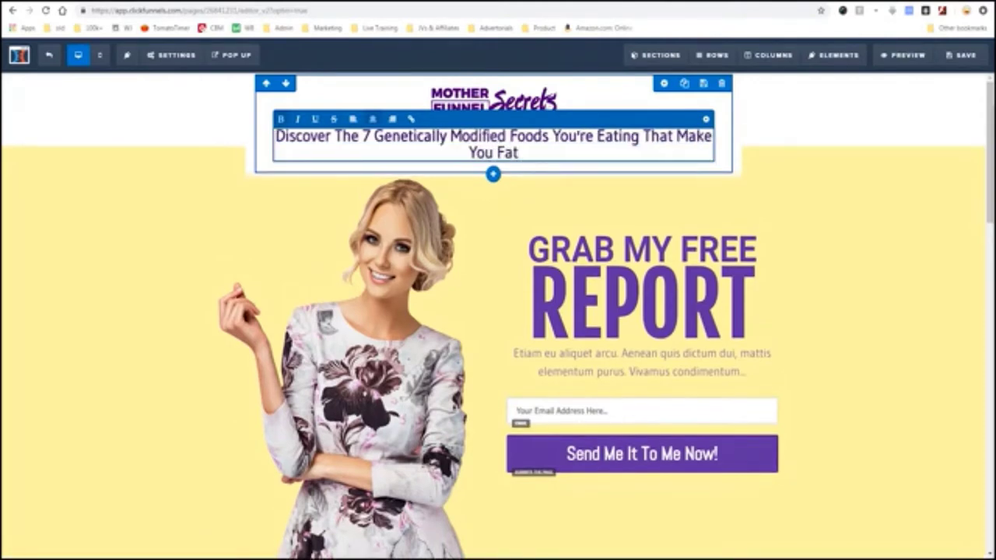
{"action": "type", "text": ", And How You "}
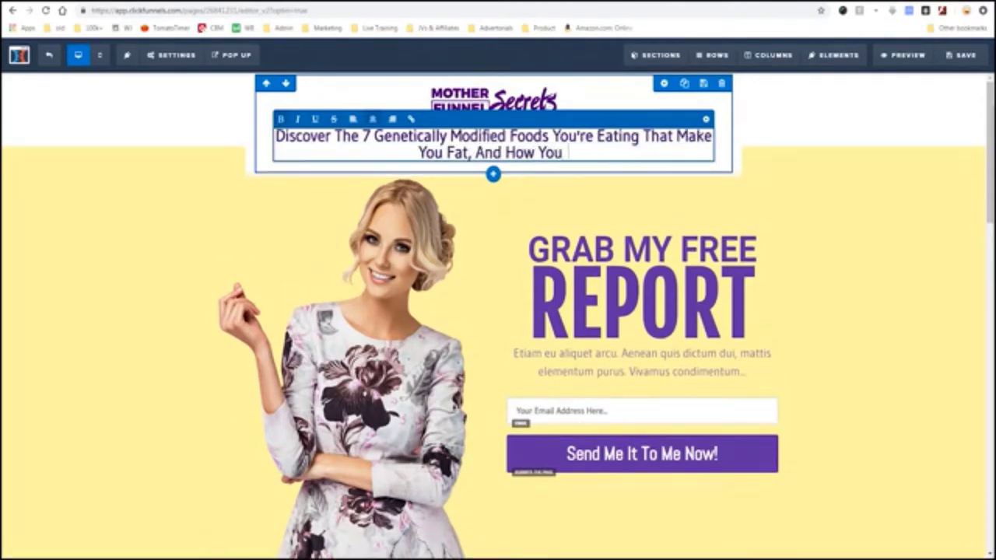
{"action": "type", "text": "Can Avoid Them!"}
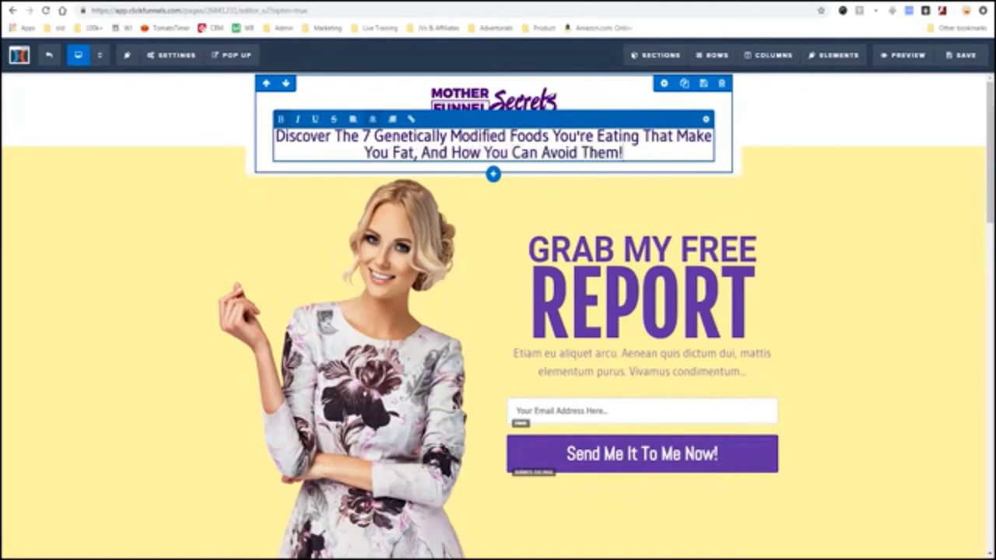
Step: Replace the placeholder paragraph under the REPORT heading with "Enter your email to get the free report immediately."
{"action": "left_click", "coordinate": [641, 306]}
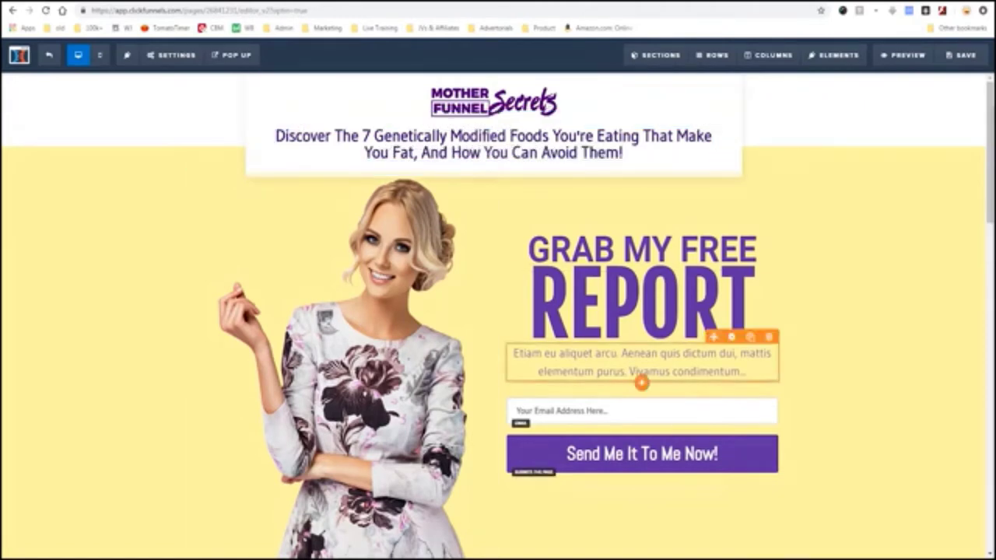
{"action": "left_click", "coordinate": [641, 362]}
{"action": "key", "text": "ctrl+a"}
{"action": "key", "text": "Caps_Lock"}
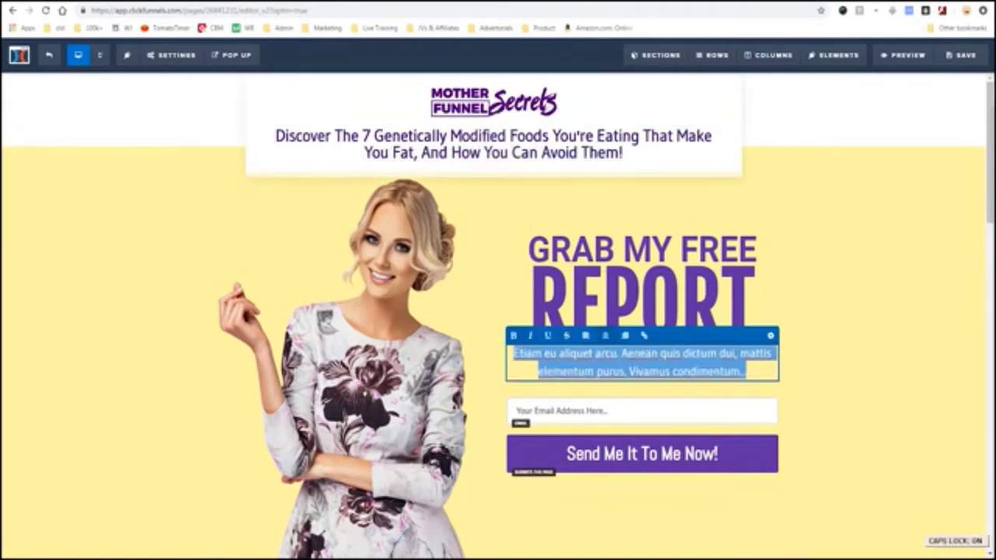
{"action": "left_click", "coordinate": [652, 355]}
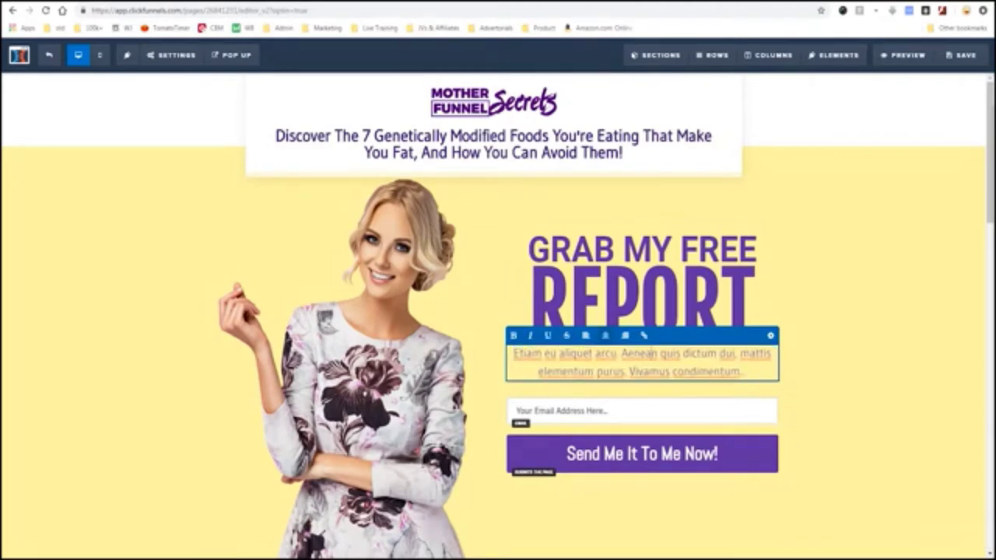
{"action": "mouse_move", "coordinate": [712, 352]}
{"action": "left_mouse_down"}
{"action": "mouse_move", "coordinate": [663, 322]}
{"action": "mouse_move", "coordinate": [838, 311]}
{"action": "mouse_move", "coordinate": [559, 319]}
{"action": "left_mouse_up"}
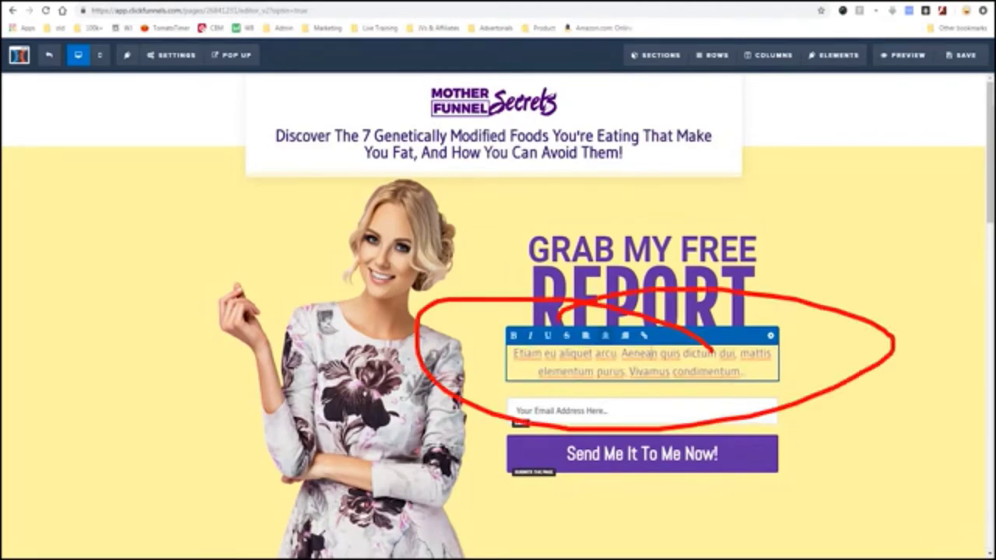
{"action": "key", "text": "Escape"}
{"action": "mouse_move", "coordinate": [695, 336]}
{"action": "left_mouse_down"}
{"action": "mouse_move", "coordinate": [509, 373]}
{"action": "mouse_move", "coordinate": [595, 303]}
{"action": "left_mouse_up"}
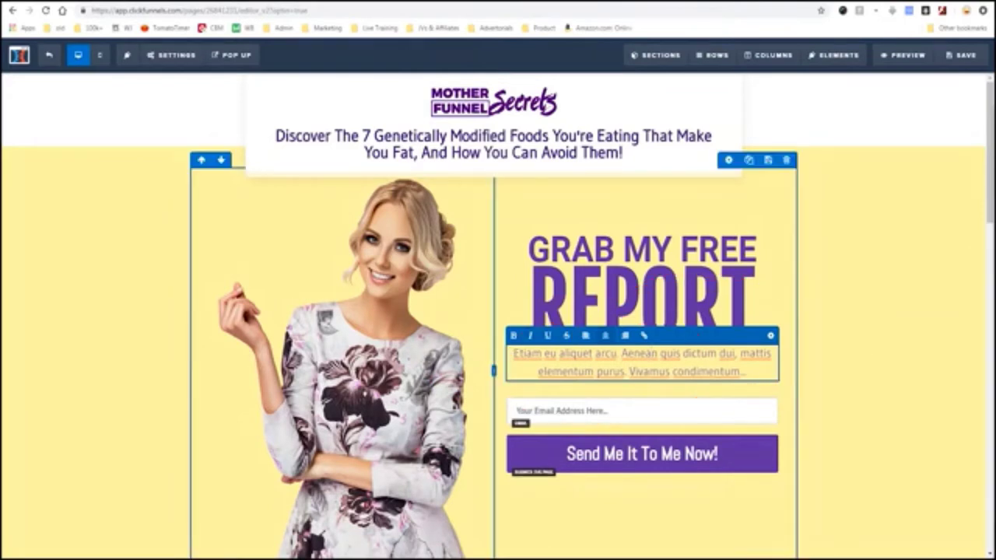
{"action": "left_click_drag", "start_coordinate": [513, 353], "coordinate": [745, 372]}
{"action": "key", "text": "BackSpace"}
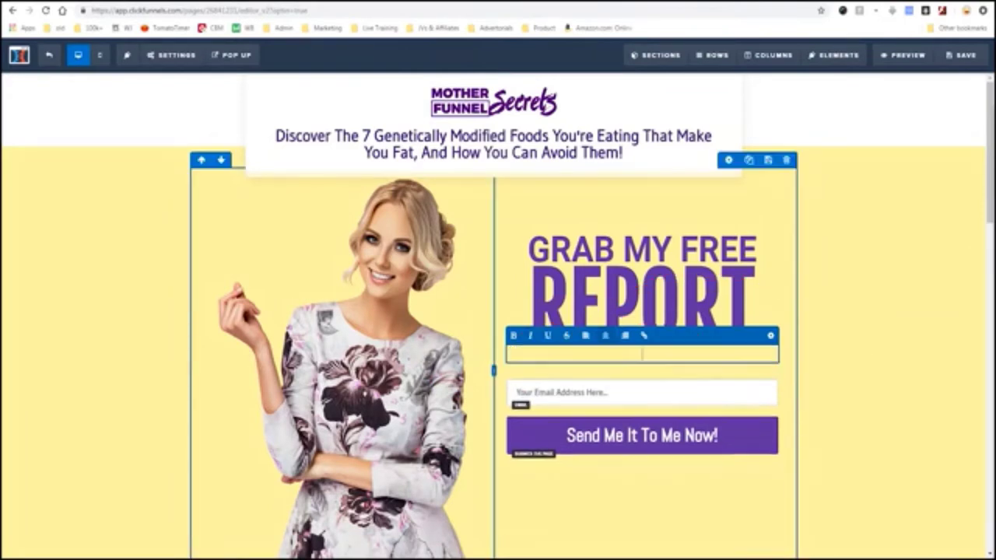
{"action": "type", "text": "Enter y"}
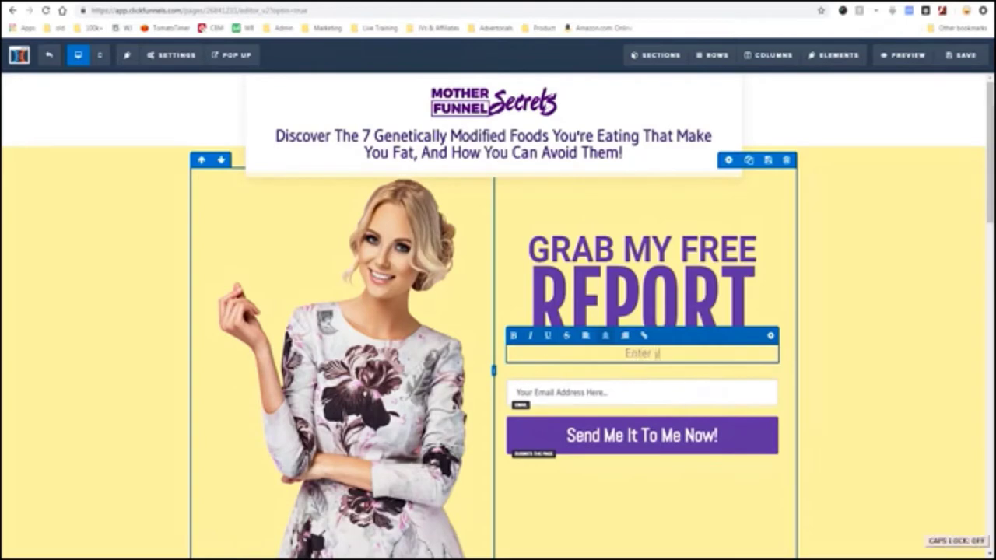
{"action": "type", "text": "our email t"}
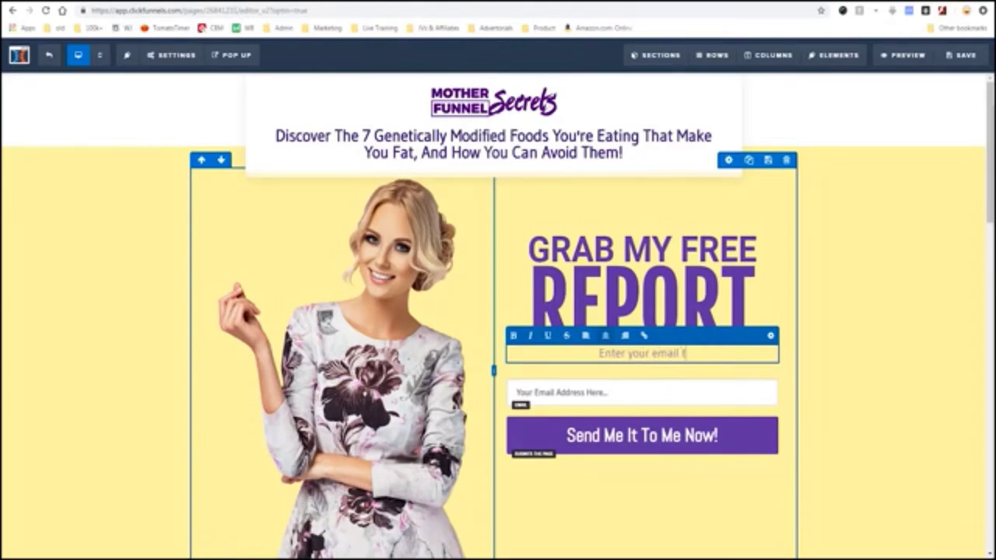
{"action": "type", "text": "o get the free re"}
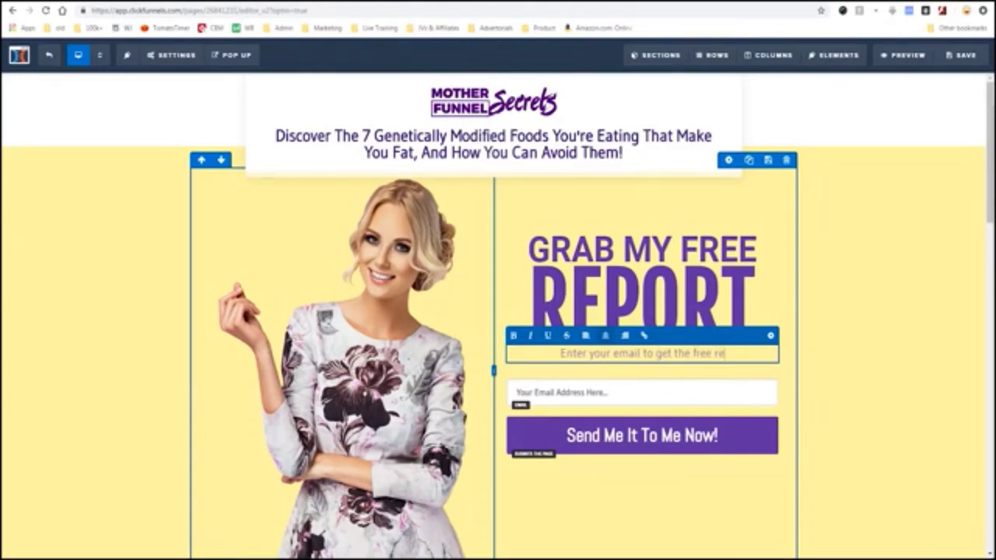
{"action": "type", "text": "port immediately"}
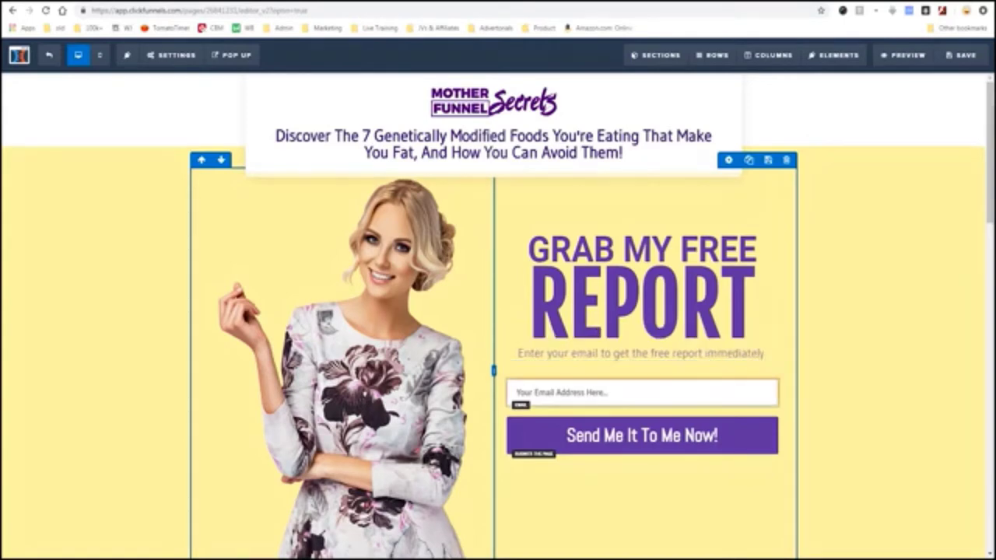
Step: Delete the "Ultimate Affiliate Skills Training", "Yes, I Want to Know How That Guy Made So Much Money!" and "IMPORTANT NOTE" sections
{"action": "scroll", "coordinate": [498, 315], "scroll_direction": "down", "scroll_amount": 15}
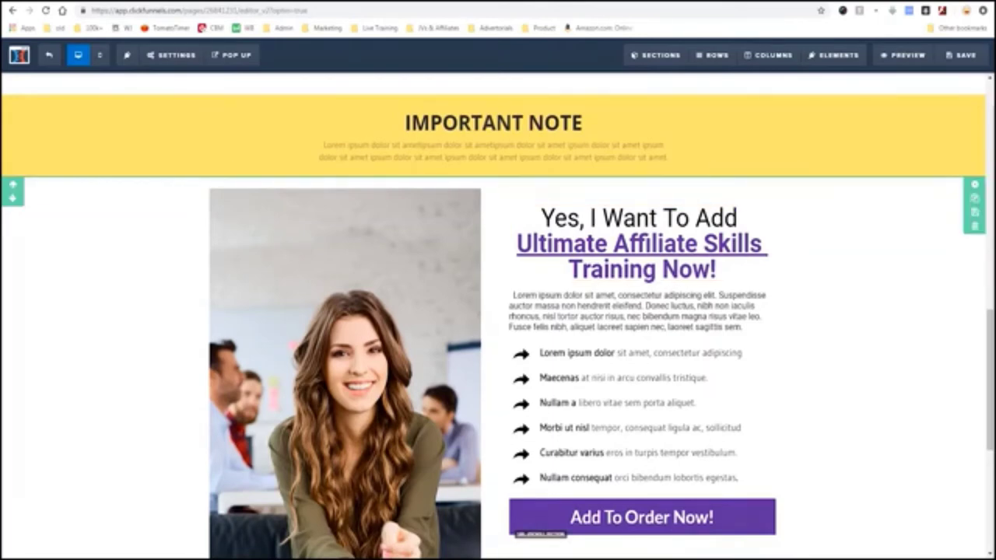
{"action": "left_click_drag", "start_coordinate": [2, 176], "coordinate": [955, 165]}
{"action": "mouse_move", "coordinate": [844, 305]}
{"action": "left_mouse_down"}
{"action": "mouse_move", "coordinate": [960, 220]}
{"action": "mouse_move", "coordinate": [951, 277]}
{"action": "mouse_move", "coordinate": [944, 261]}
{"action": "left_mouse_up"}
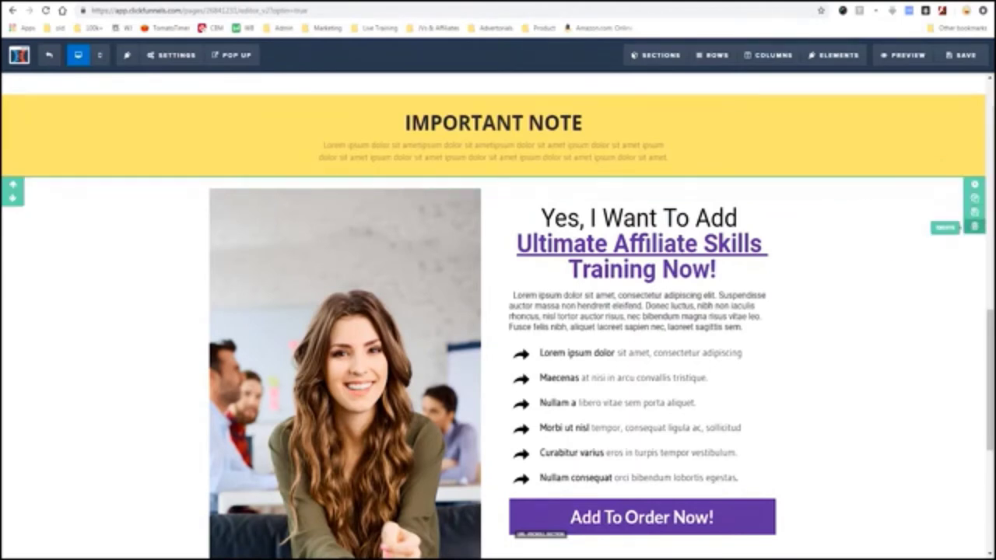
{"action": "left_click", "coordinate": [974, 226]}
{"action": "key", "text": "Return"}
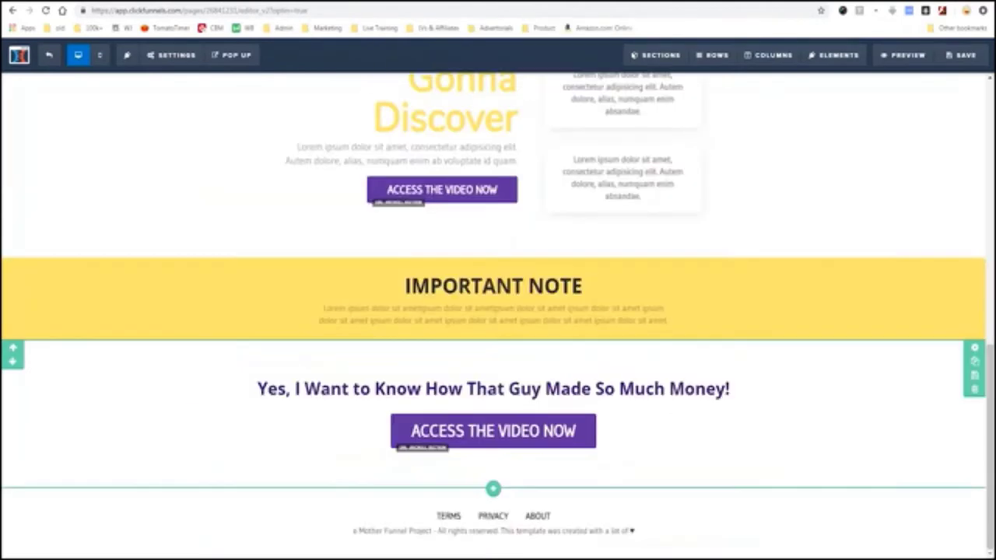
{"action": "left_click", "coordinate": [974, 390]}
{"action": "key", "text": "Return"}
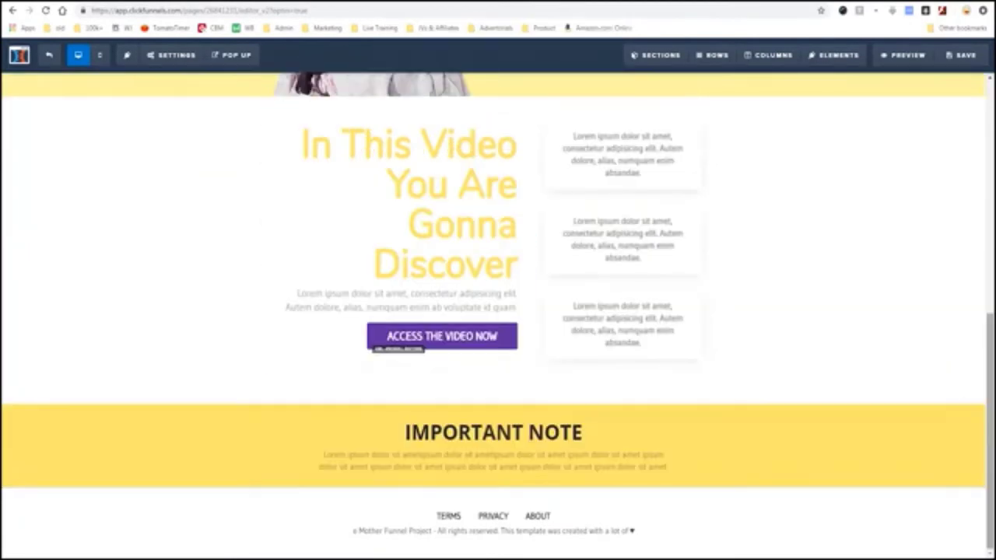
{"action": "left_click", "coordinate": [974, 453]}
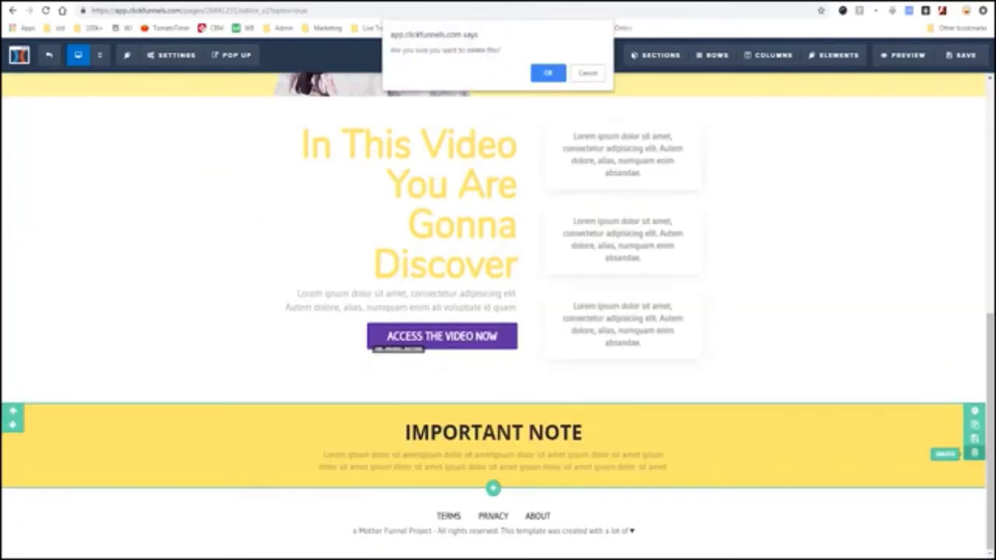
{"action": "key", "text": "Return"}
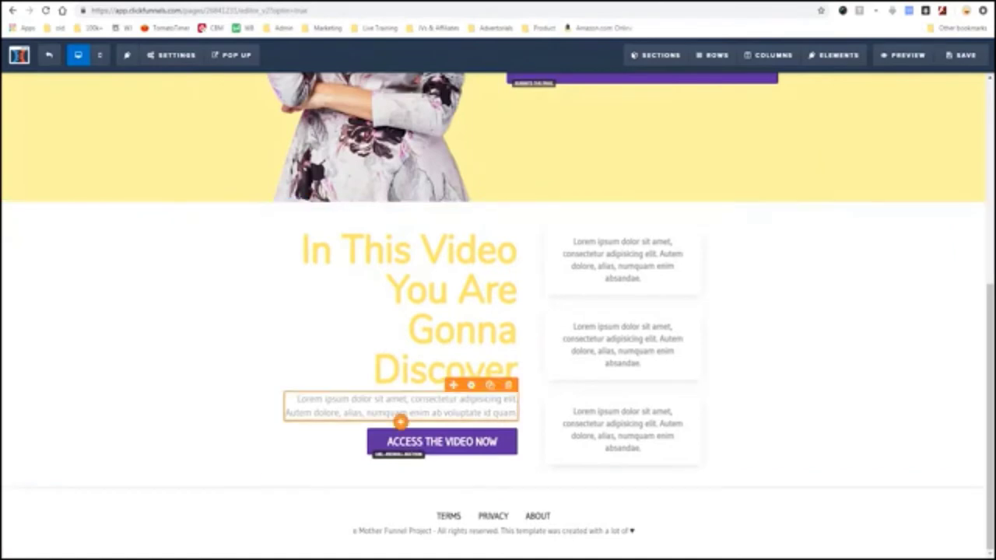
Step: Replace the placeholder text under "In This Video You Are Gonna Discover" with "Amazing weight loss secrets hidden until now!"
{"action": "left_click", "coordinate": [405, 406]}
{"action": "key", "text": "ctrl+a"}
{"action": "key", "text": "BackSpace"}
{"action": "type", "text": "Amazing insight to"}
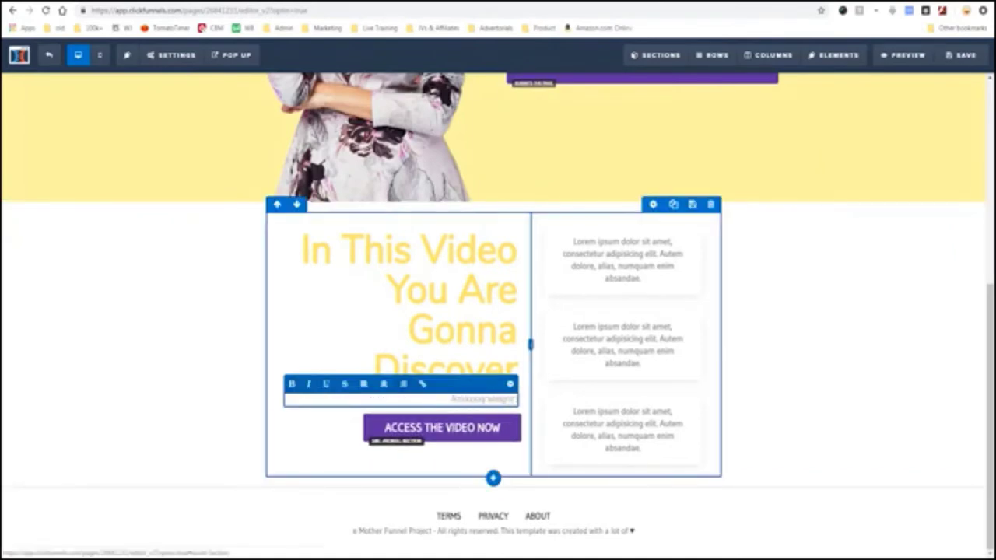
{"action": "type", "text": "ss secrets hidden"}
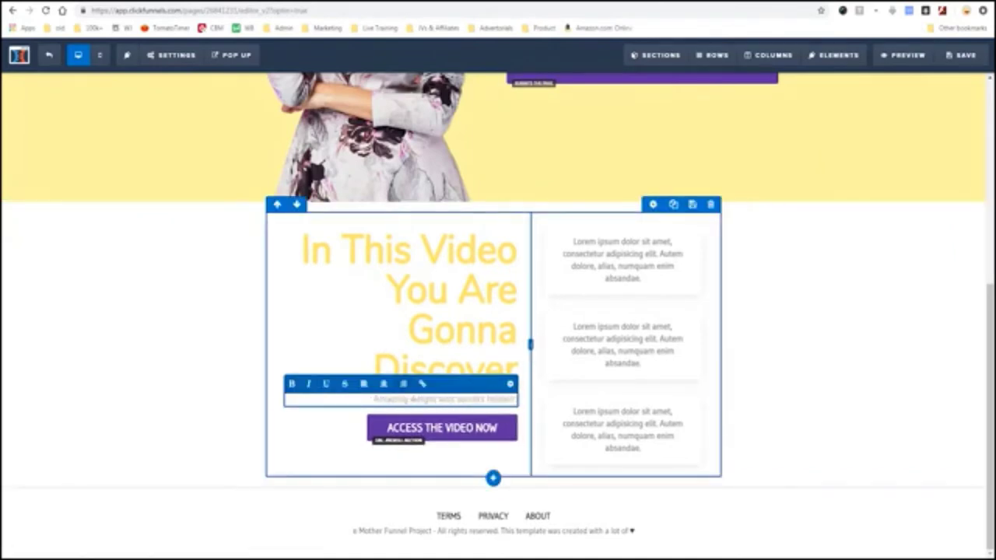
{"action": "type", "text": " inside this video"}
Step: Replace the three placeholder boxes beside the video heading with "What foods are genetically modified", "How to identify them" and "How to avoid them"
{"action": "left_click", "coordinate": [622, 257]}
{"action": "key", "text": "ctrl+a"}
{"action": "type", "text": "What foods are "}
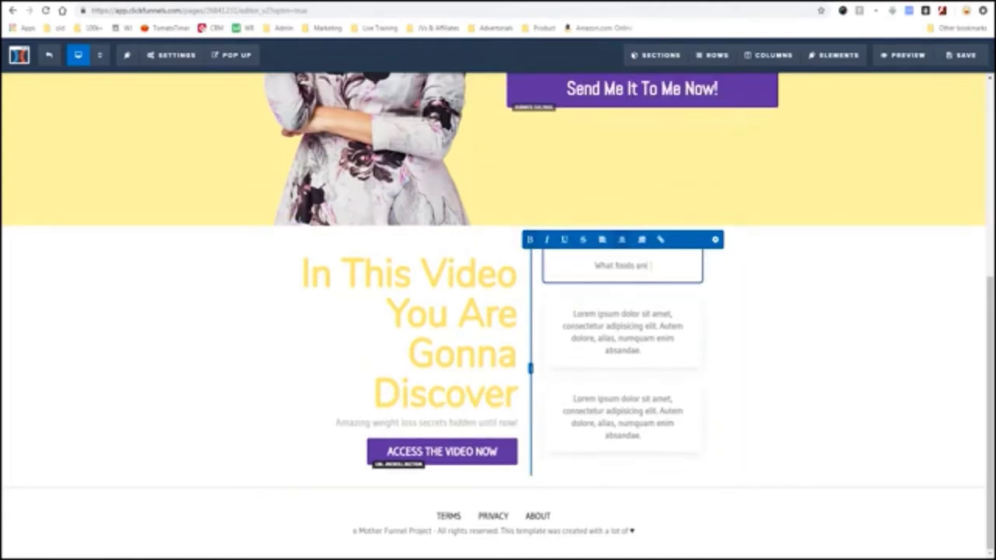
{"action": "type", "text": "genetically modifie"}
{"action": "type", "text": "d"}
{"action": "type", "text": " to idea"}
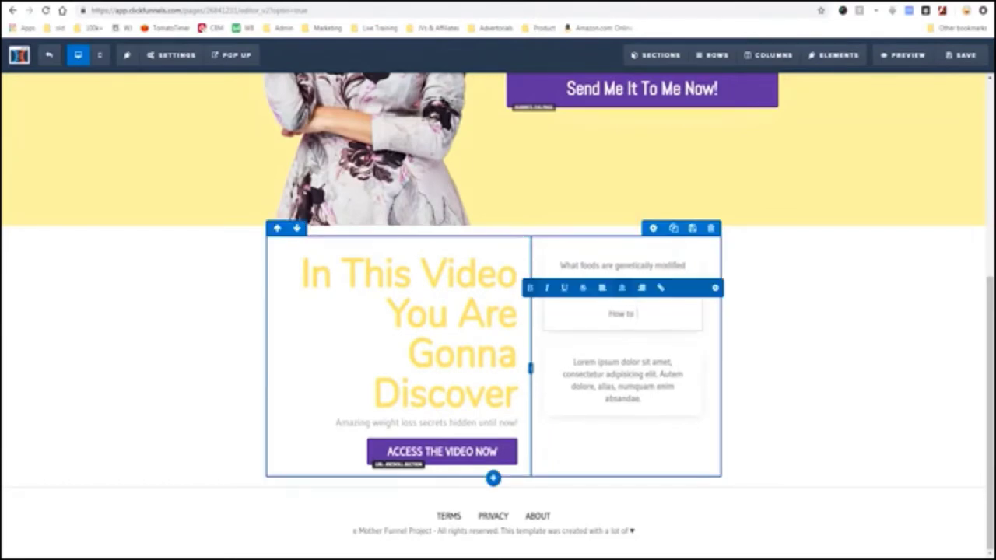
{"action": "type", "text": "tify them"}
{"action": "triple_click", "coordinate": [622, 376]}
{"action": "type", "text": "How to avoid them"}
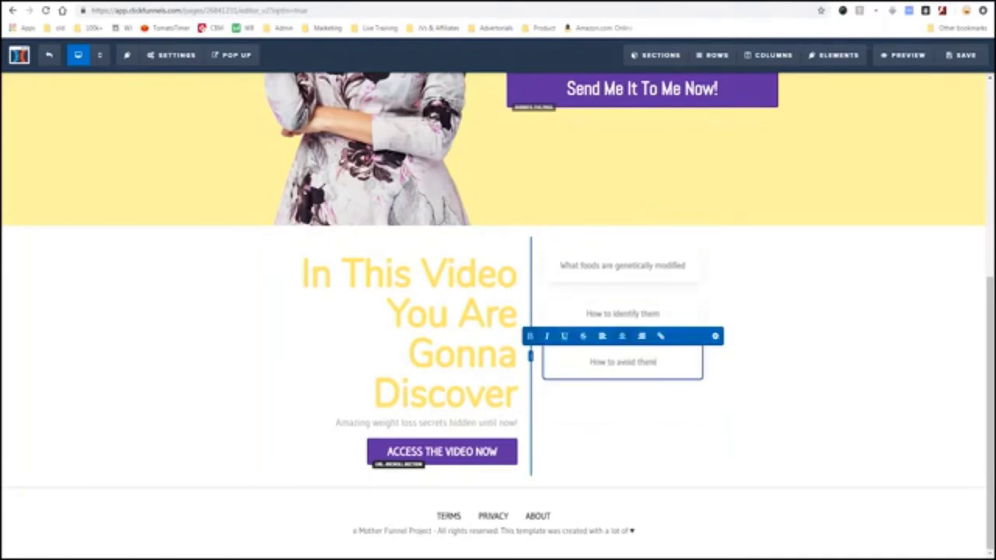
Step: Save the edited optin page and exit the page editor to the funnel overview
{"action": "scroll", "coordinate": [675, 310], "scroll_direction": "up", "scroll_amount": 5}
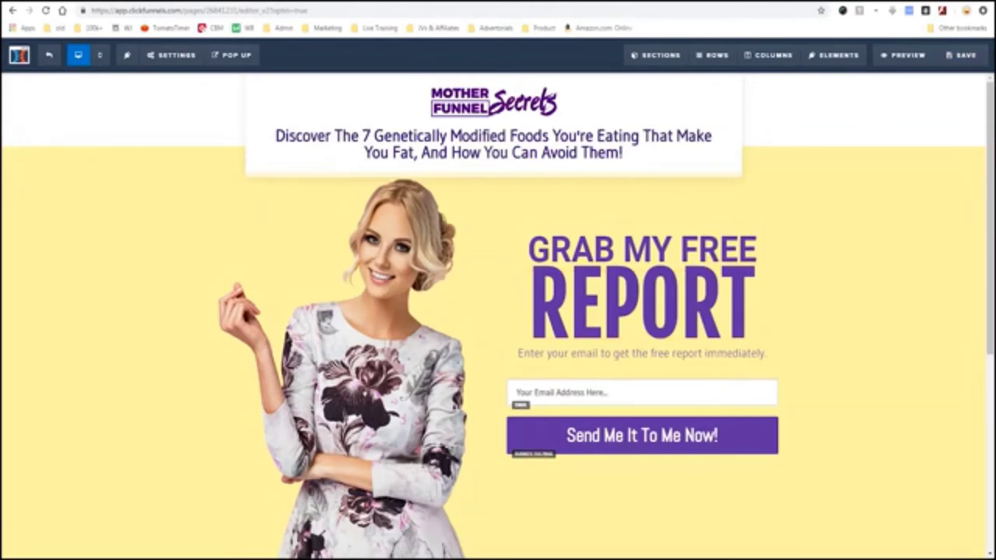
{"action": "left_click", "coordinate": [962, 54]}
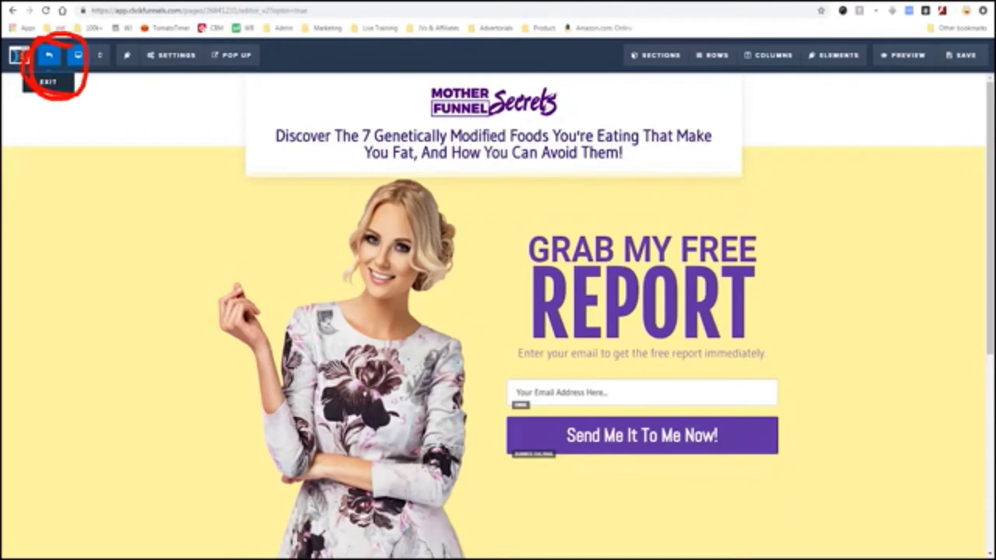
{"action": "left_click", "coordinate": [48, 55]}
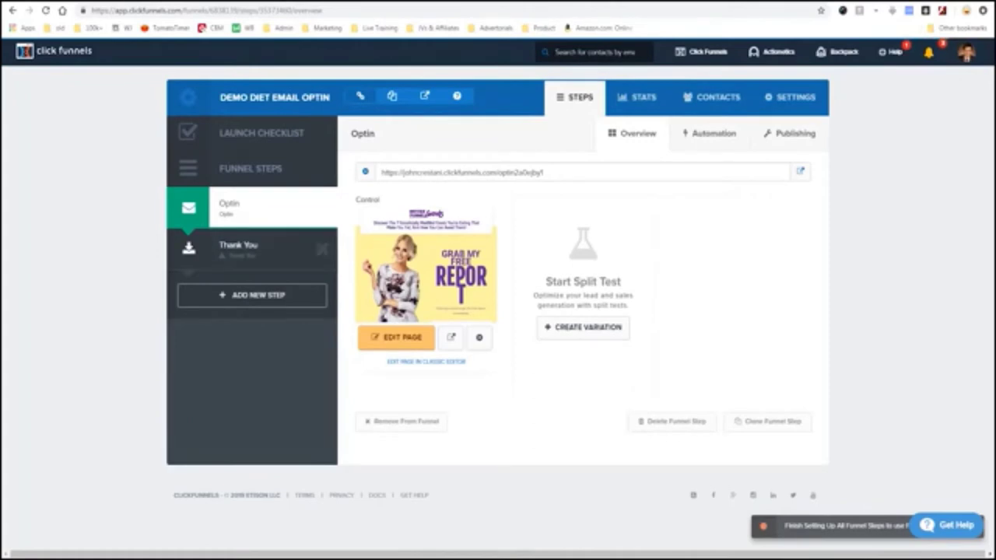
Step: Delete the Thank You step from the funnel
{"action": "mouse_move", "coordinate": [315, 236]}
{"action": "left_mouse_down"}
{"action": "mouse_move", "coordinate": [204, 214]}
{"action": "mouse_move", "coordinate": [310, 239]}
{"action": "left_mouse_up"}
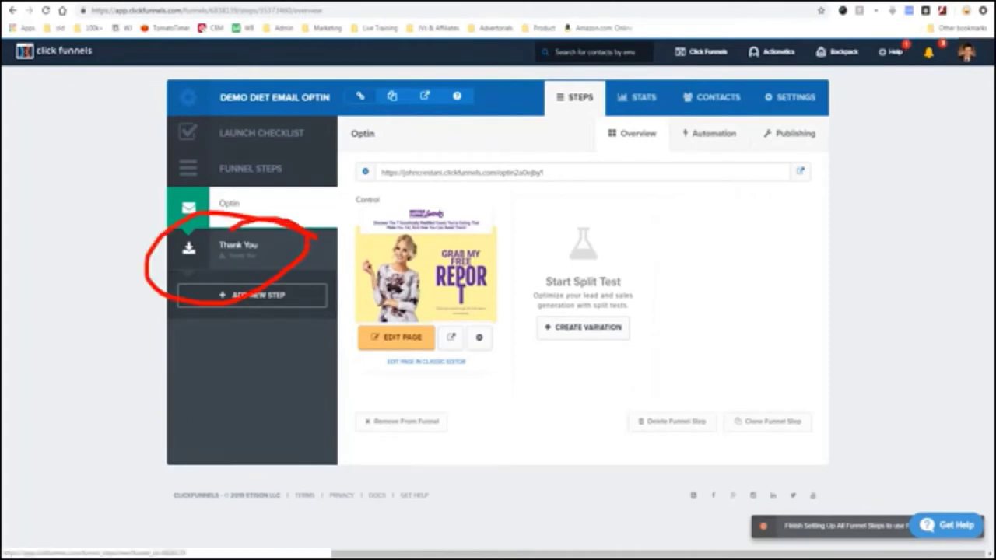
{"action": "key", "text": "Escape"}
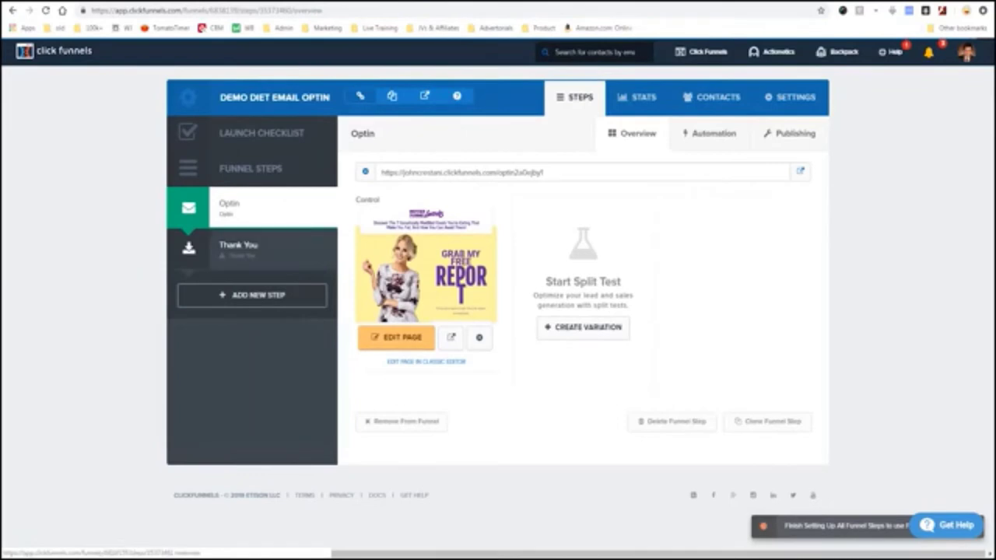
{"action": "mouse_move", "coordinate": [338, 230]}
{"action": "left_mouse_down"}
{"action": "mouse_move", "coordinate": [329, 284]}
{"action": "mouse_move", "coordinate": [310, 237]}
{"action": "mouse_move", "coordinate": [364, 260]}
{"action": "mouse_move", "coordinate": [343, 236]}
{"action": "left_mouse_up"}
{"action": "key", "text": "Escape"}
{"action": "mouse_move", "coordinate": [277, 336]}
{"action": "left_mouse_down"}
{"action": "mouse_move", "coordinate": [297, 283]}
{"action": "mouse_move", "coordinate": [334, 301]}
{"action": "left_mouse_up"}
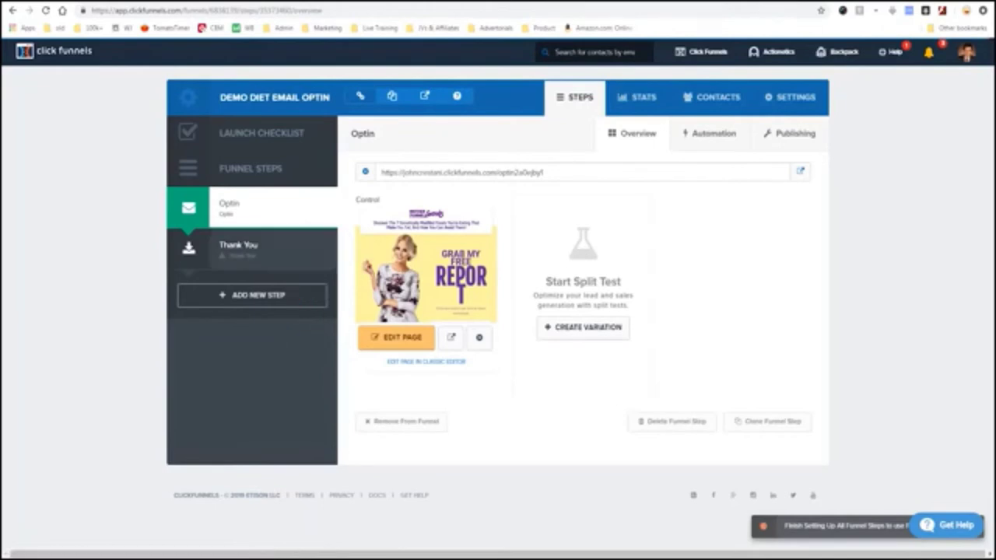
{"action": "left_click", "coordinate": [322, 248]}
{"action": "left_click", "coordinate": [547, 82]}
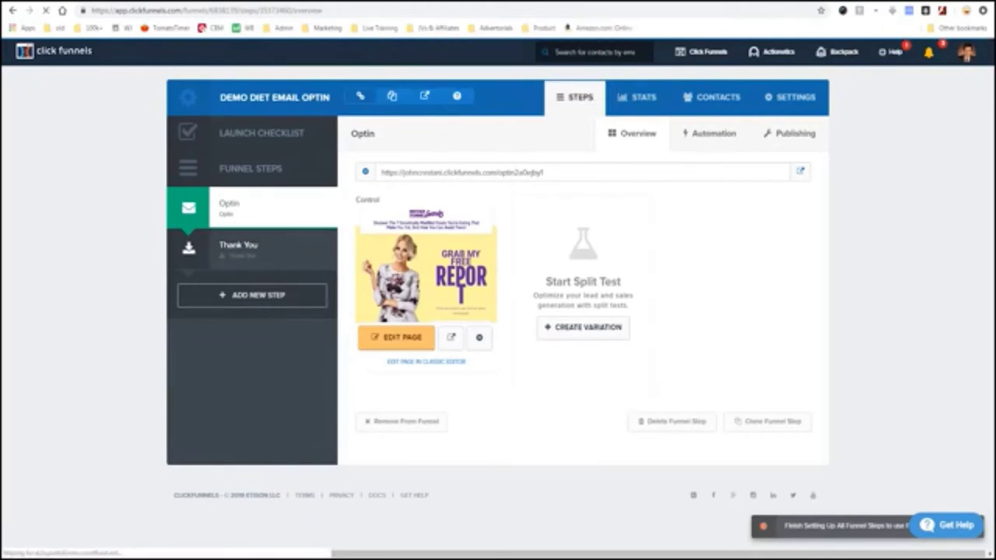
Step: Add a new funnel step named "VSL" after the Optin step
{"action": "mouse_move", "coordinate": [334, 233]}
{"action": "left_mouse_down"}
{"action": "mouse_move", "coordinate": [251, 227]}
{"action": "mouse_move", "coordinate": [342, 284]}
{"action": "mouse_move", "coordinate": [226, 222]}
{"action": "left_mouse_up"}
{"action": "mouse_move", "coordinate": [206, 307]}
{"action": "left_mouse_down"}
{"action": "mouse_move", "coordinate": [97, 443]}
{"action": "mouse_move", "coordinate": [219, 331]}
{"action": "mouse_move", "coordinate": [191, 304]}
{"action": "left_mouse_up"}
{"action": "key", "text": "Escape"}
{"action": "left_click", "coordinate": [251, 254]}
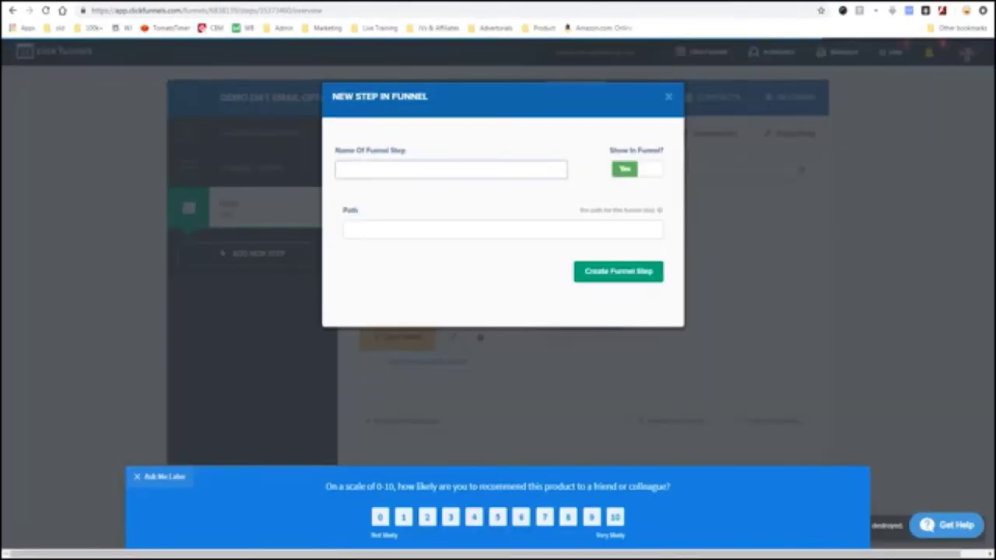
{"action": "type", "text": "VSL"}
{"action": "key", "text": "Return"}
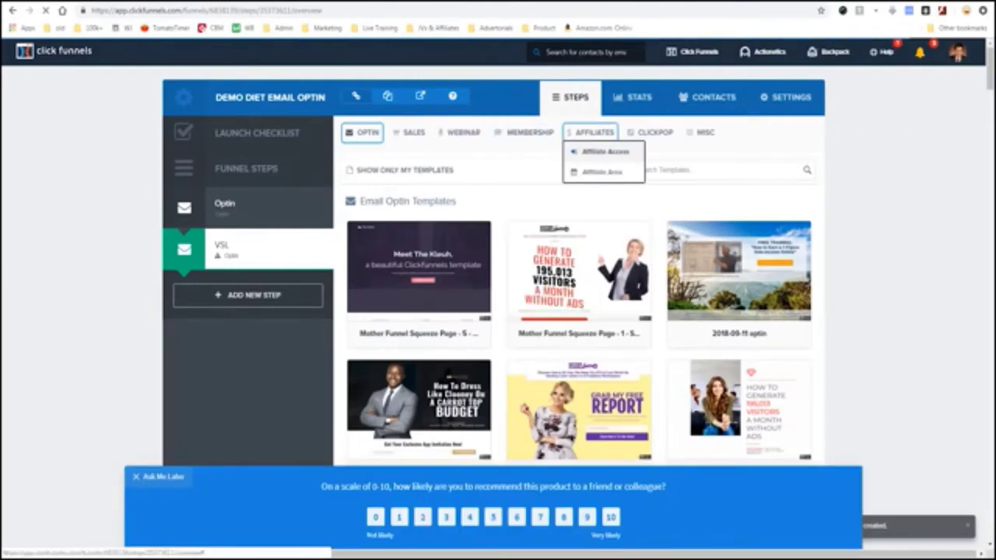
Step: Apply the "VSL Traditional" template from the Sales Page templates to the VSL step
{"action": "mouse_move", "coordinate": [347, 133]}
{"action": "left_mouse_down"}
{"action": "mouse_move", "coordinate": [714, 137]}
{"action": "mouse_move", "coordinate": [567, 169]}
{"action": "mouse_move", "coordinate": [342, 88]}
{"action": "left_mouse_up"}
{"action": "mouse_move", "coordinate": [417, 155]}
{"action": "left_mouse_down"}
{"action": "mouse_move", "coordinate": [428, 308]}
{"action": "mouse_move", "coordinate": [398, 159]}
{"action": "mouse_move", "coordinate": [429, 157]}
{"action": "left_mouse_up"}
{"action": "key", "text": "Escape"}
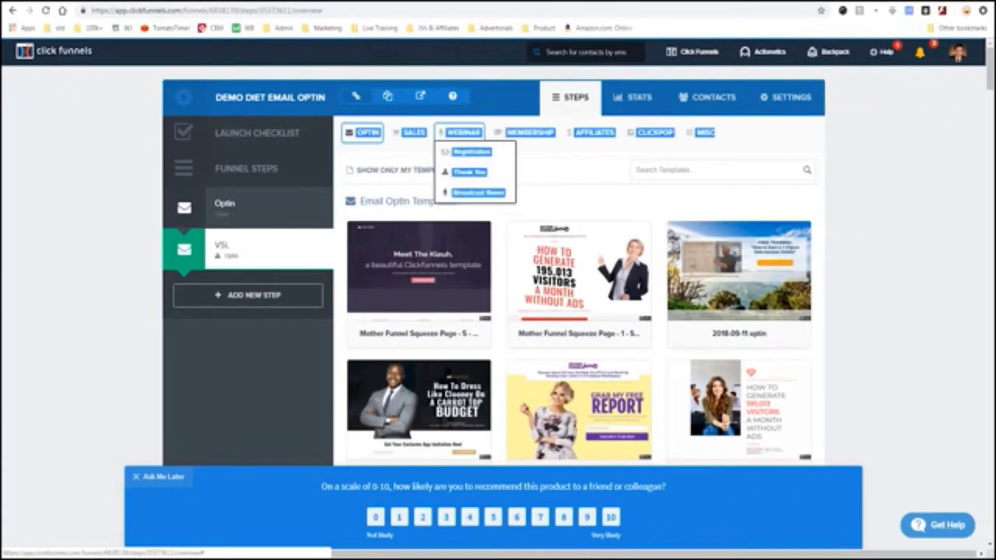
{"action": "mouse_move", "coordinate": [413, 132]}
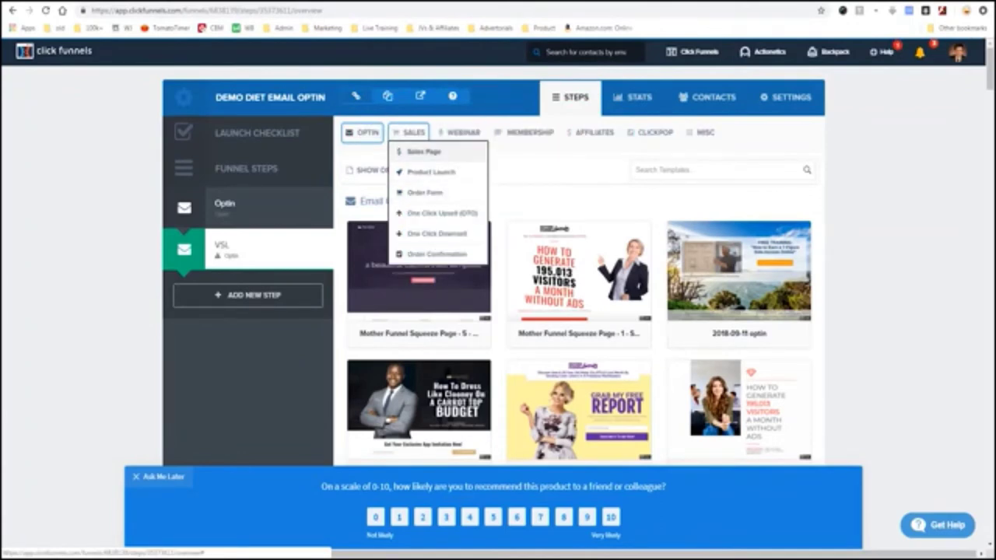
{"action": "mouse_move", "coordinate": [455, 142]}
{"action": "left_mouse_down"}
{"action": "mouse_move", "coordinate": [436, 151]}
{"action": "mouse_move", "coordinate": [410, 126]}
{"action": "left_mouse_up"}
{"action": "key", "text": "Escape"}
{"action": "left_click", "coordinate": [424, 151]}
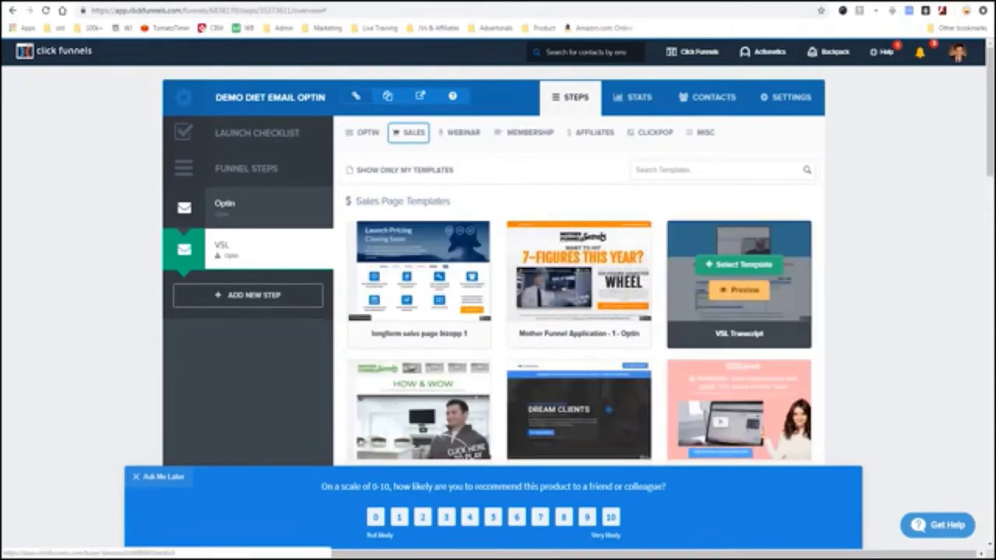
{"action": "scroll", "coordinate": [739, 312], "scroll_direction": "down", "scroll_amount": 8}
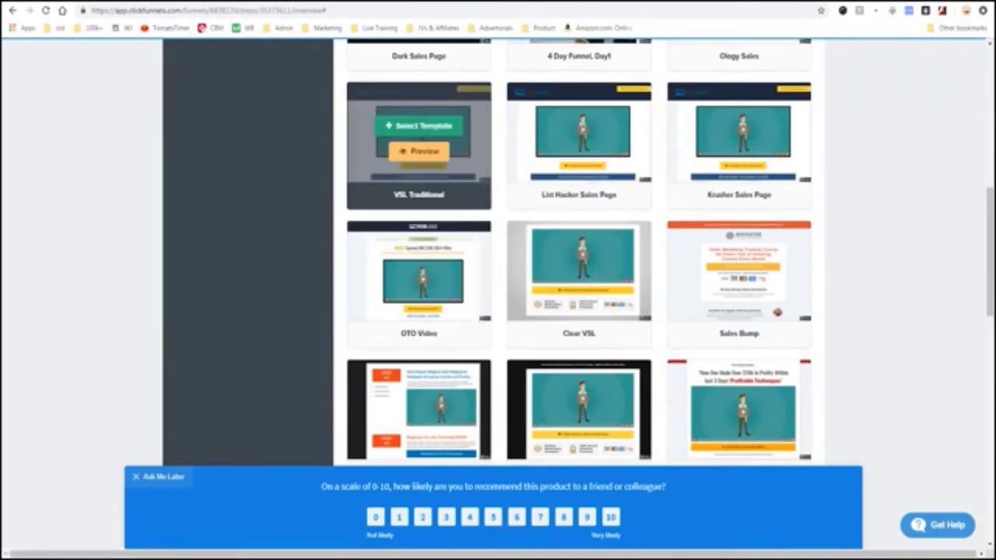
{"action": "mouse_move", "coordinate": [428, 178]}
{"action": "left_mouse_down"}
{"action": "mouse_move", "coordinate": [483, 184]}
{"action": "mouse_move", "coordinate": [441, 170]}
{"action": "left_mouse_up"}
{"action": "mouse_move", "coordinate": [461, 88]}
{"action": "left_mouse_down"}
{"action": "mouse_move", "coordinate": [417, 154]}
{"action": "mouse_move", "coordinate": [433, 91]}
{"action": "left_mouse_up"}
{"action": "left_click", "coordinate": [419, 125]}
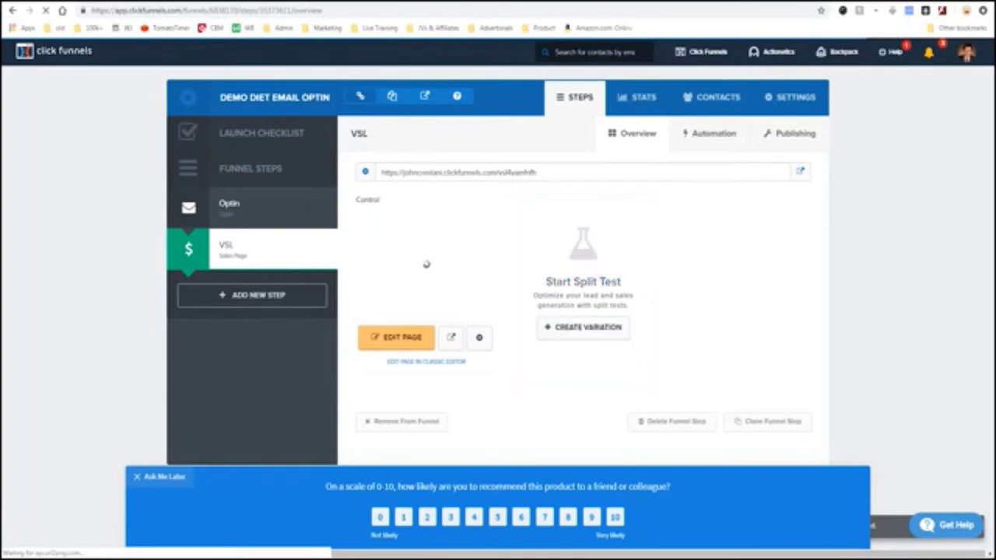
Step: Add a new funnel step named "Order Form" after the VSL step
{"action": "left_click", "coordinate": [252, 295]}
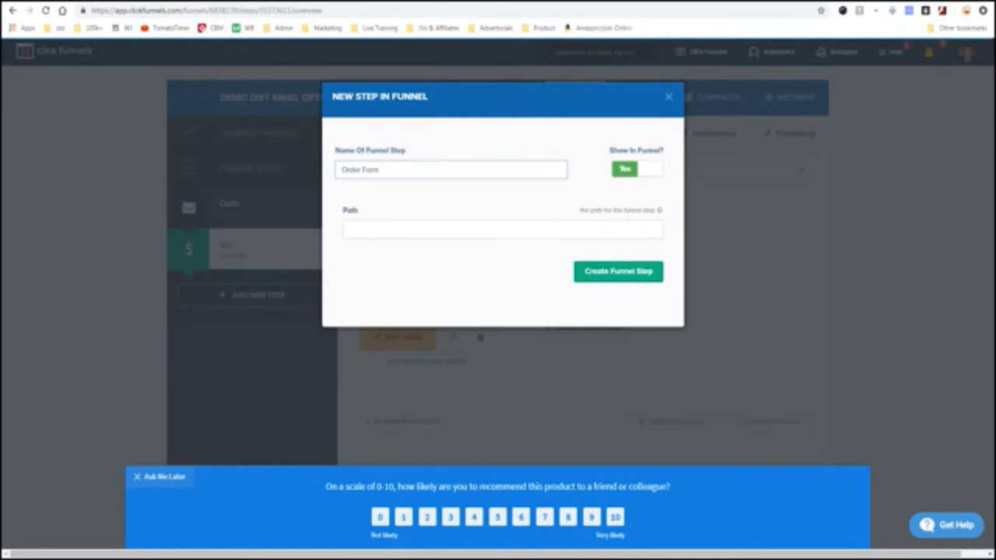
{"action": "key", "text": "Return"}
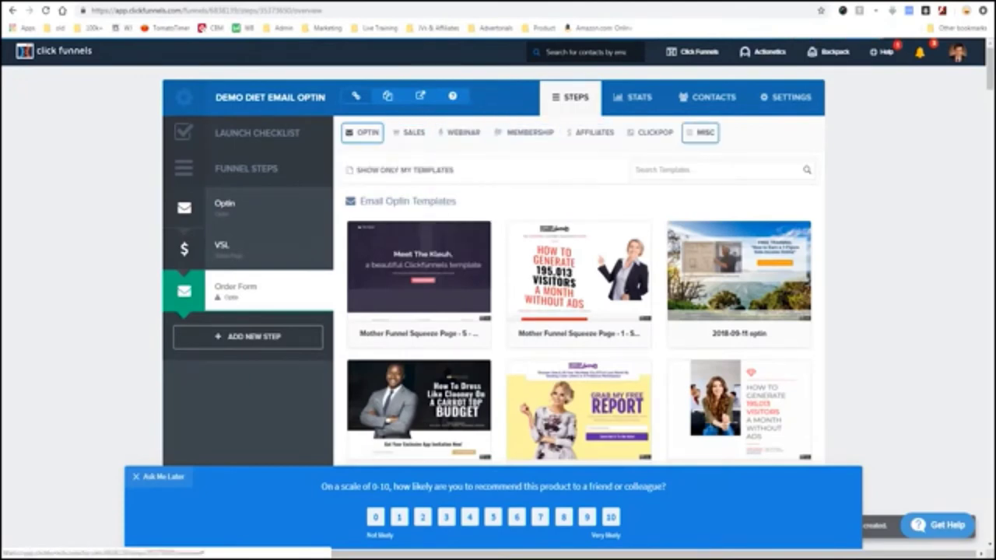
Step: Apply the "Mother Funnel Webinar - 12 - Order" template from the Order Form templates to the Order Form step
{"action": "mouse_move", "coordinate": [414, 133]}
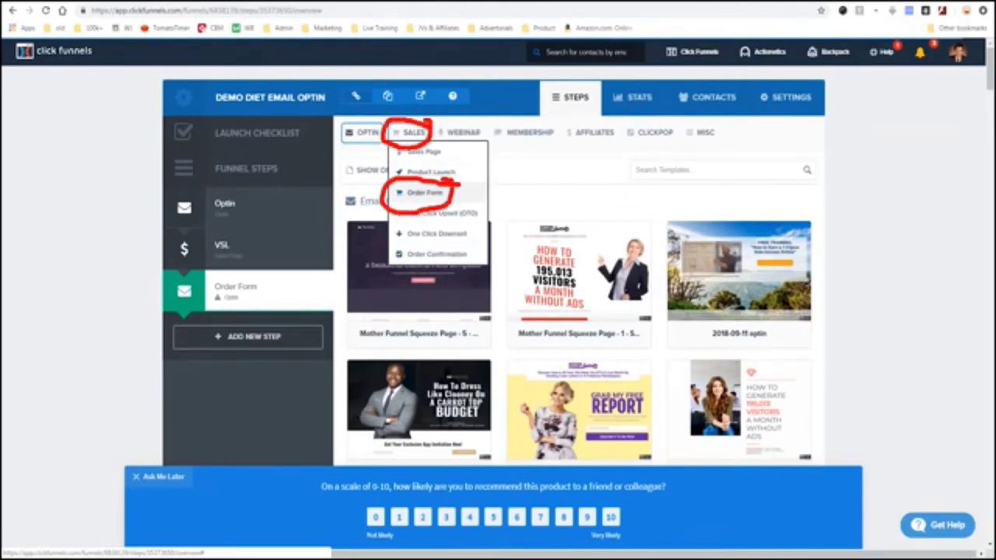
{"action": "left_click", "coordinate": [425, 192]}
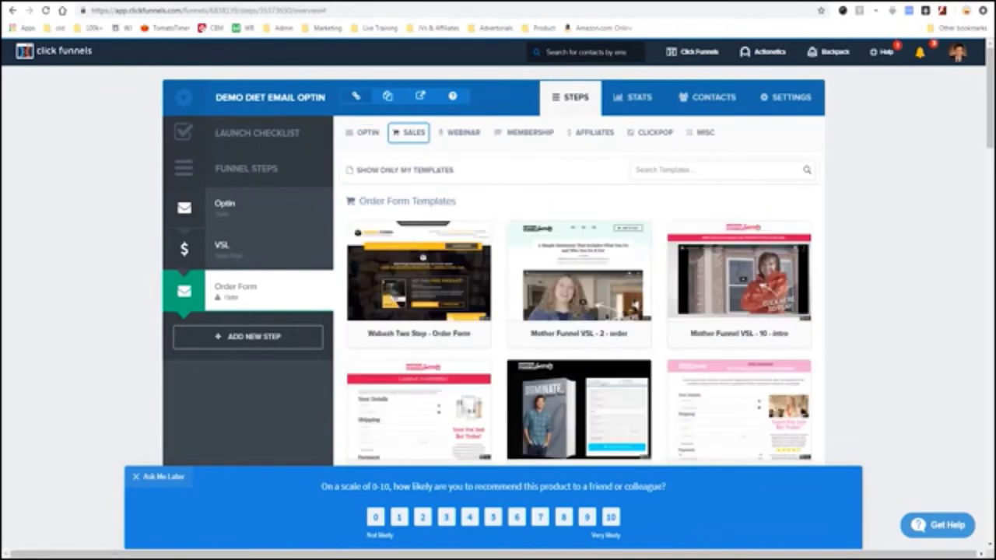
{"action": "triple_click", "coordinate": [407, 200]}
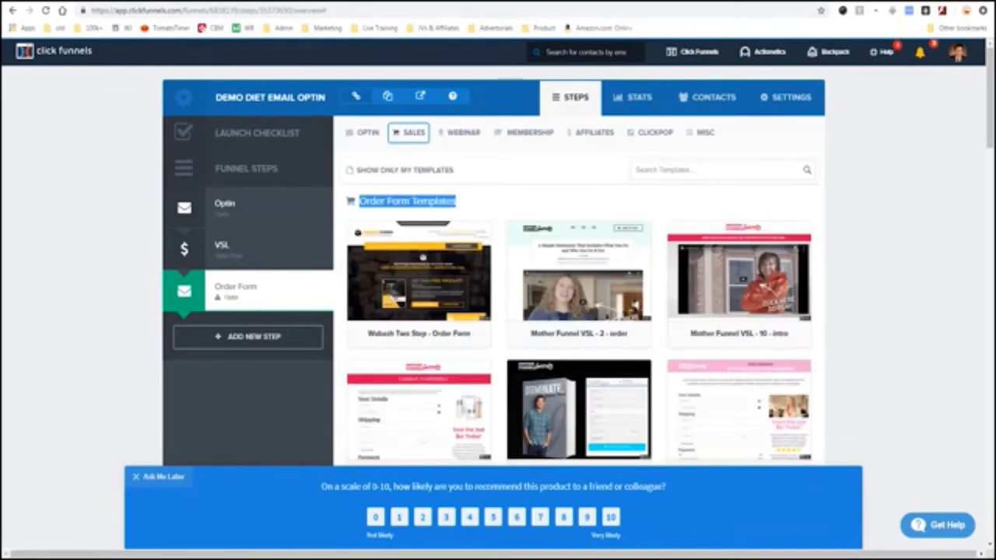
{"action": "scroll", "coordinate": [739, 202], "scroll_direction": "down", "scroll_amount": 3}
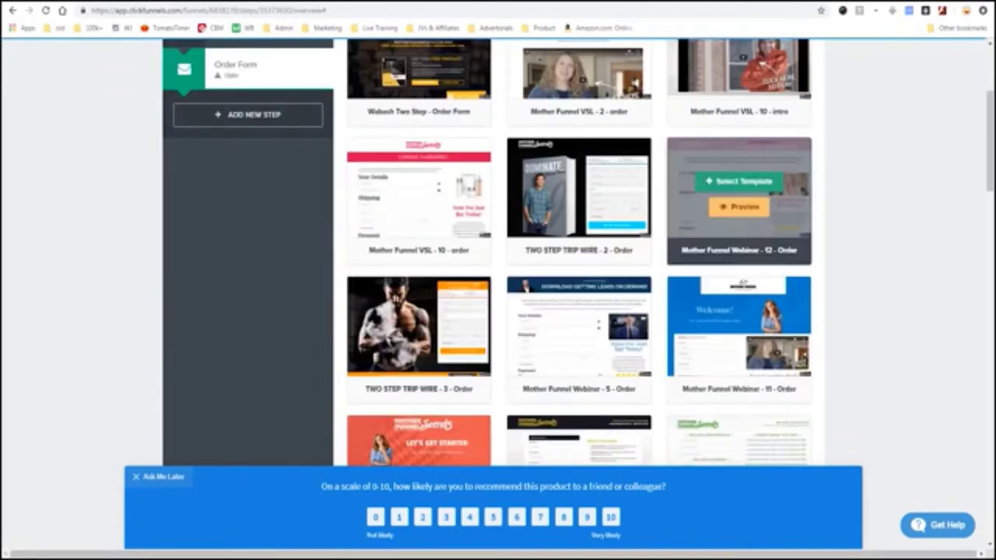
{"action": "mouse_move", "coordinate": [740, 201]}
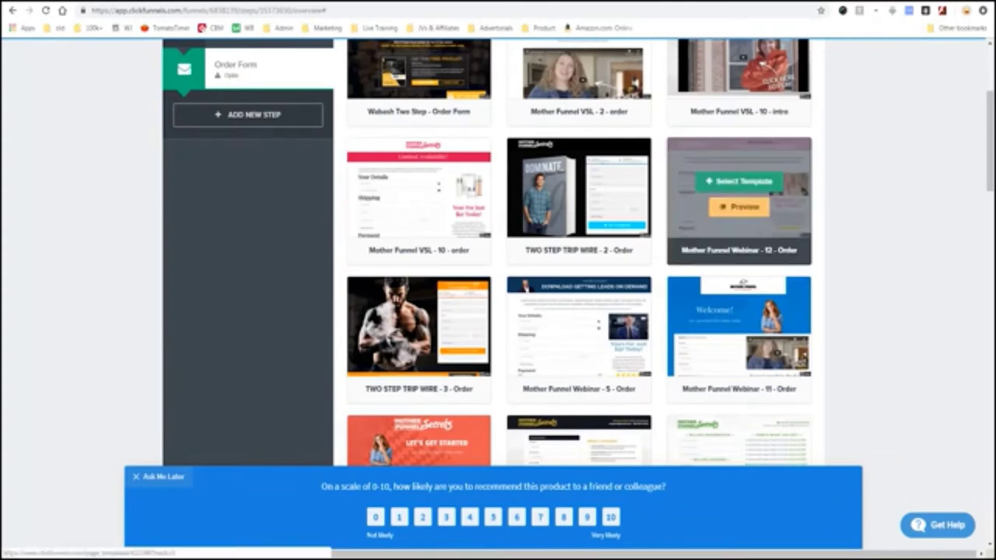
{"action": "left_click", "coordinate": [740, 181]}
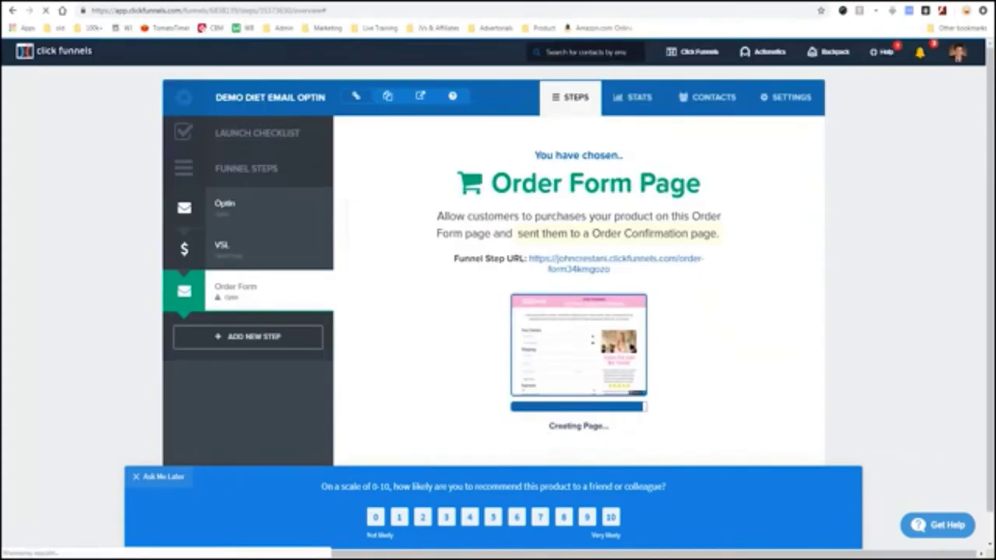
Step: Preview the Order Form page and examine its header text and form layout
{"action": "left_click", "coordinate": [451, 337]}
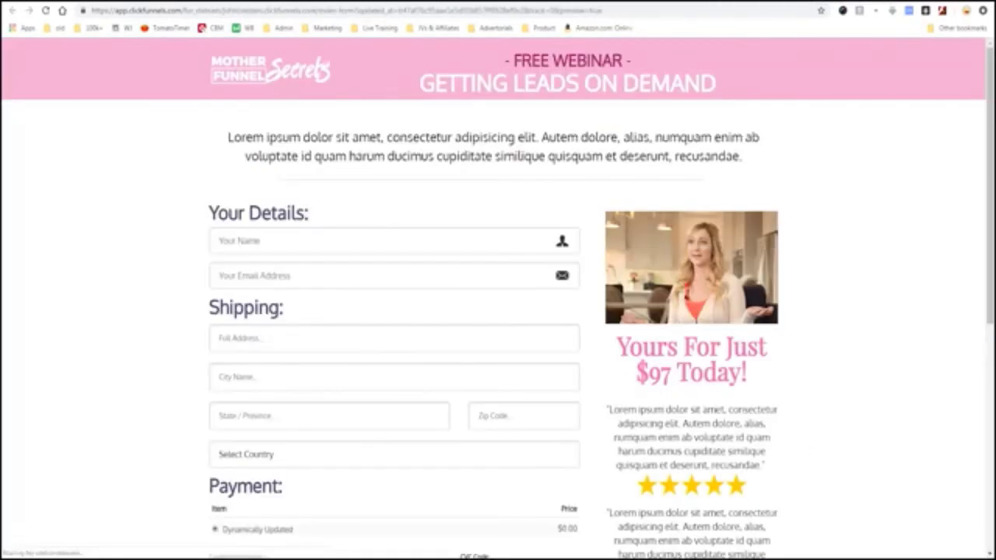
{"action": "left_click_drag", "start_coordinate": [446, 83], "coordinate": [618, 82]}
{"action": "left_click", "coordinate": [618, 82]}
{"action": "key", "text": "ctrl+Tab"}
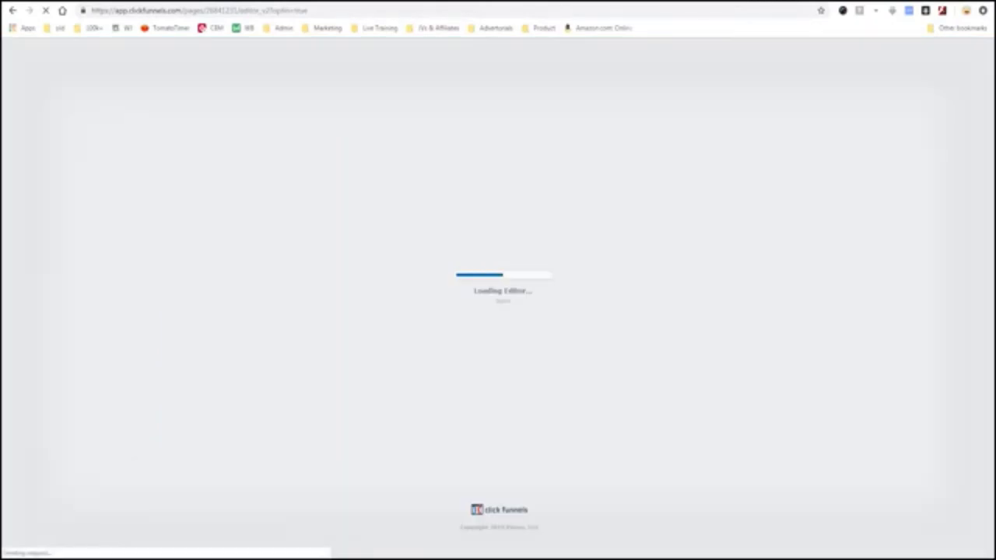
Step: Open the email integration settings of the optin page in the page editor
{"action": "mouse_move", "coordinate": [172, 55]}
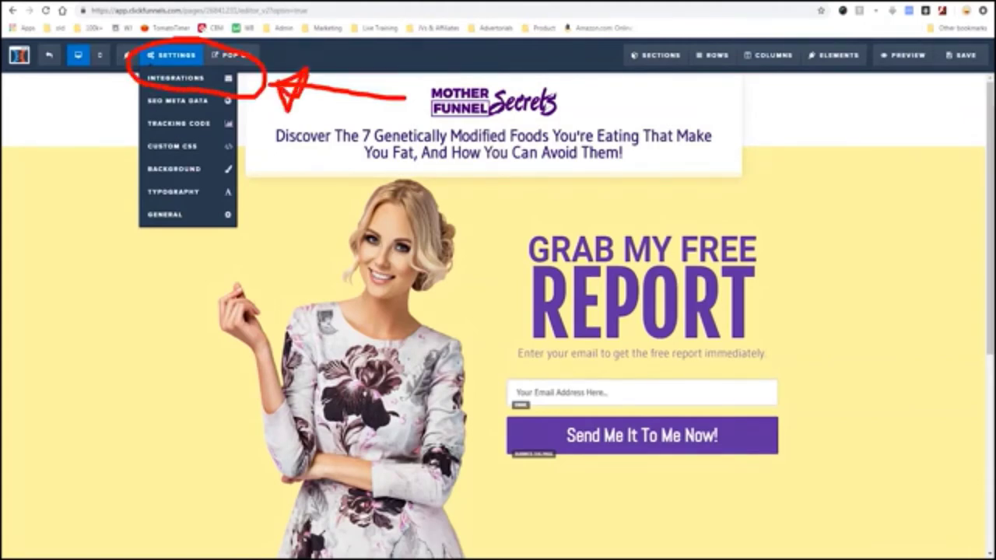
{"action": "key", "text": "Escape"}
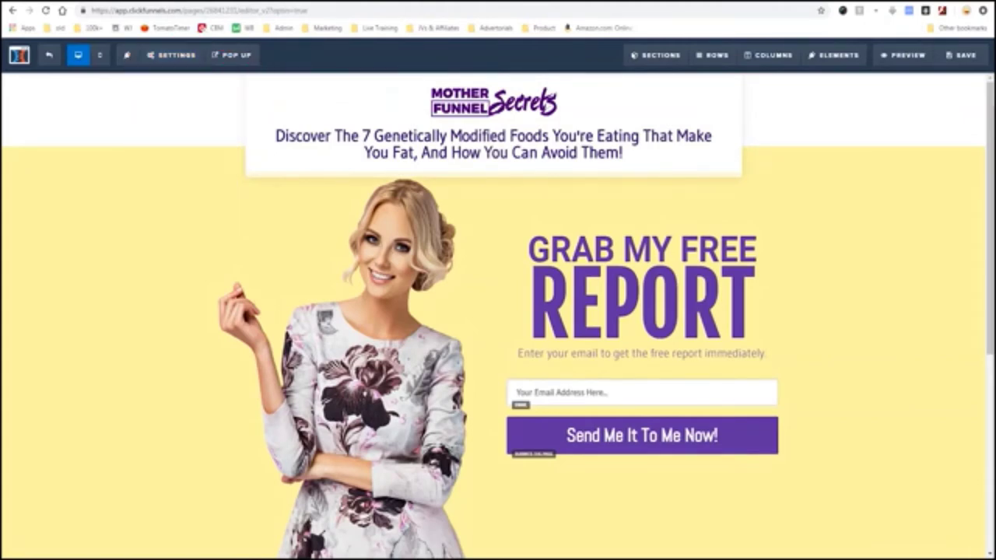
{"action": "left_click", "coordinate": [189, 78]}
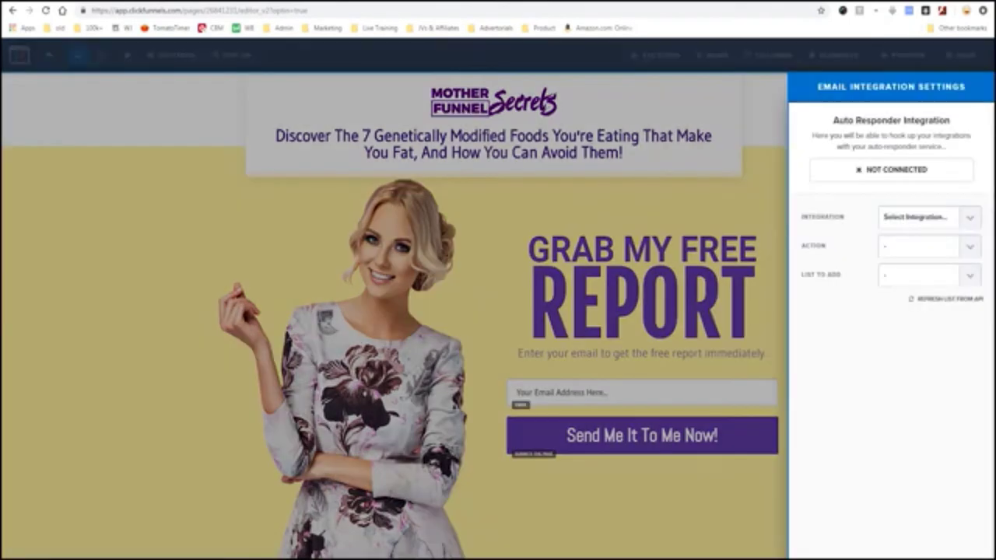
Step: Try to connect the Aweber integration as the optin page's autoresponder
{"action": "left_click", "coordinate": [929, 217]}
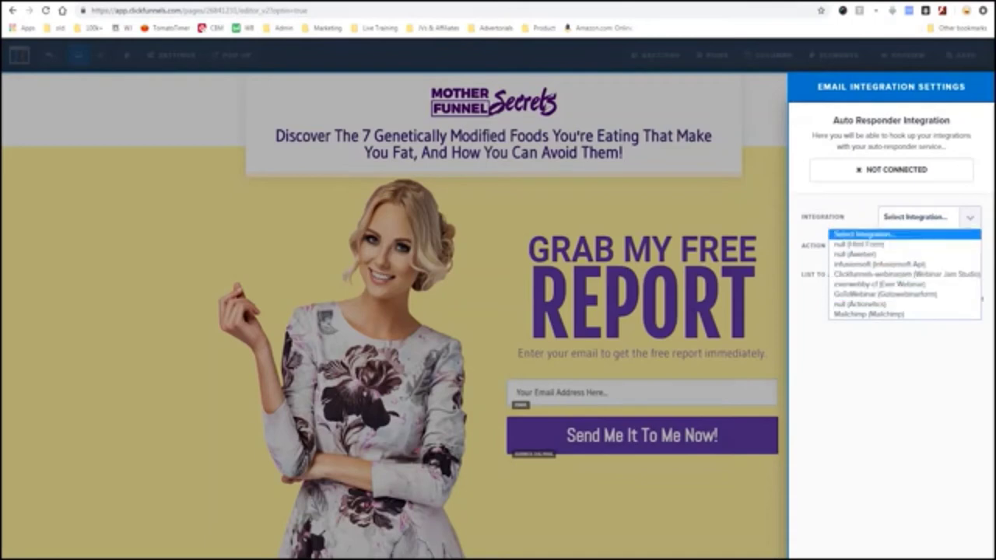
{"action": "left_click", "coordinate": [855, 254]}
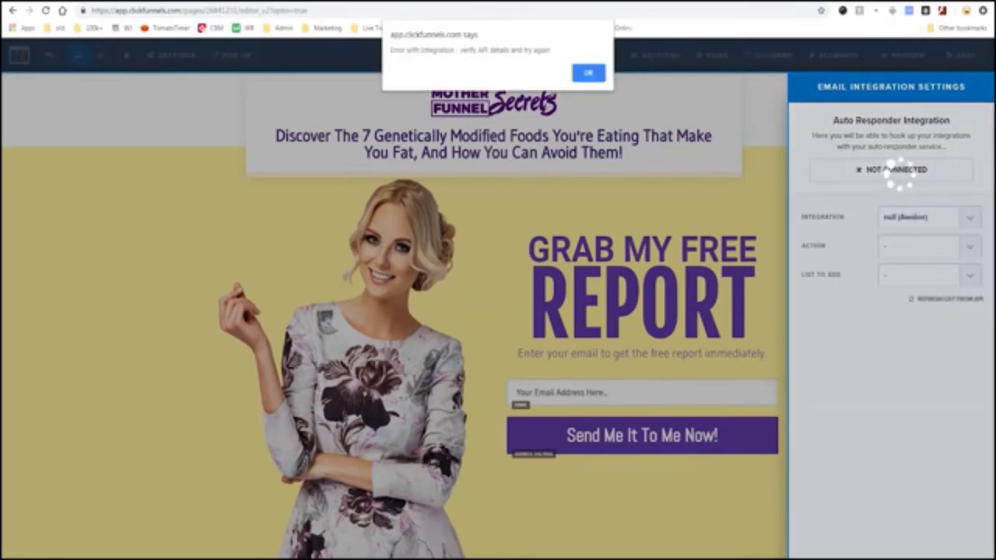
{"action": "key", "text": "Return"}
Step: Set the optin page's autoresponder integration to Mailchimp with the action Add To List
{"action": "left_click", "coordinate": [929, 217]}
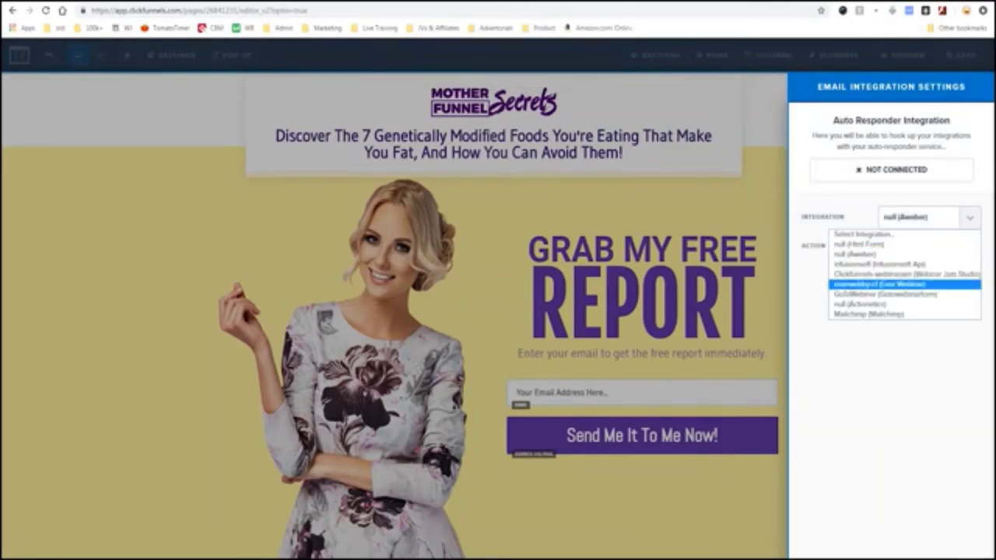
{"action": "left_click", "coordinate": [868, 314]}
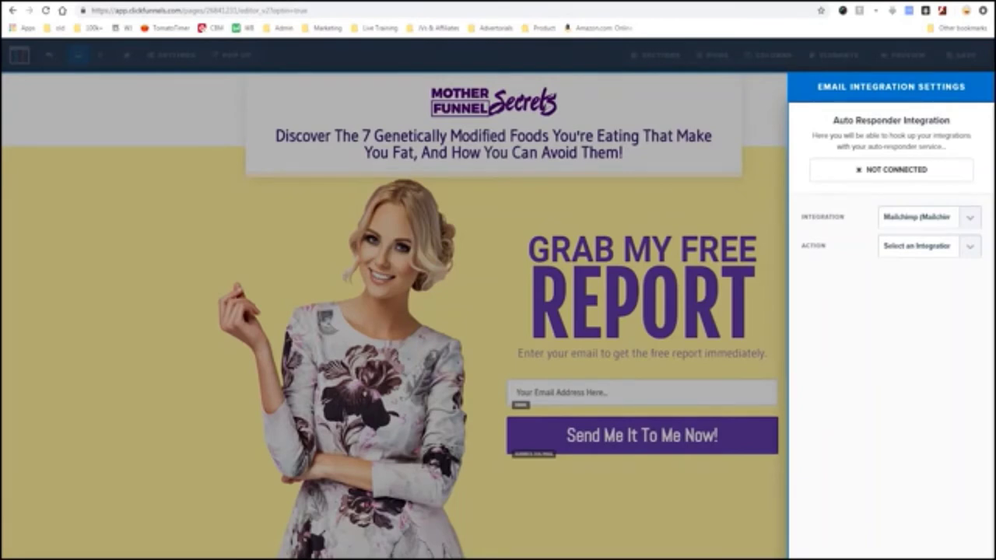
{"action": "left_click", "coordinate": [929, 246]}
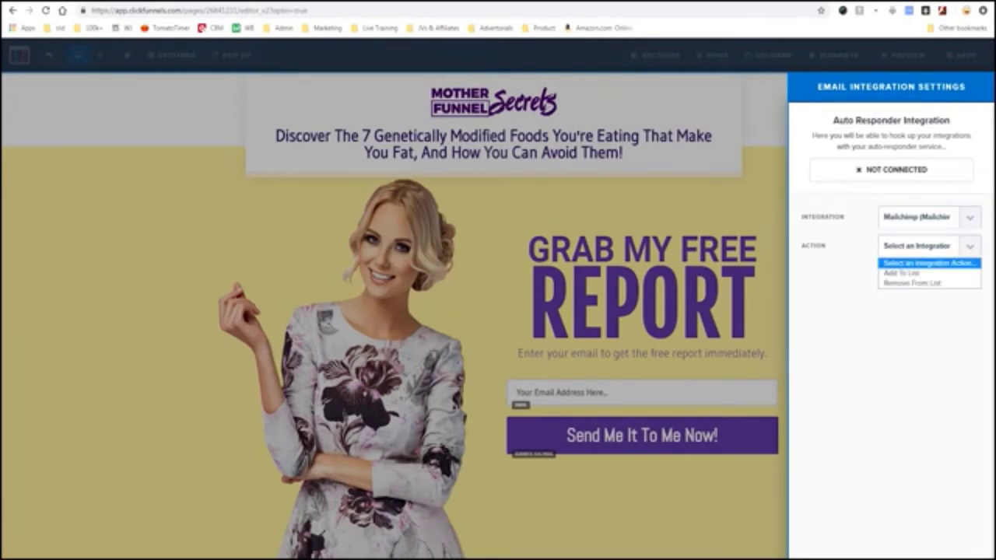
{"action": "left_click", "coordinate": [929, 217]}
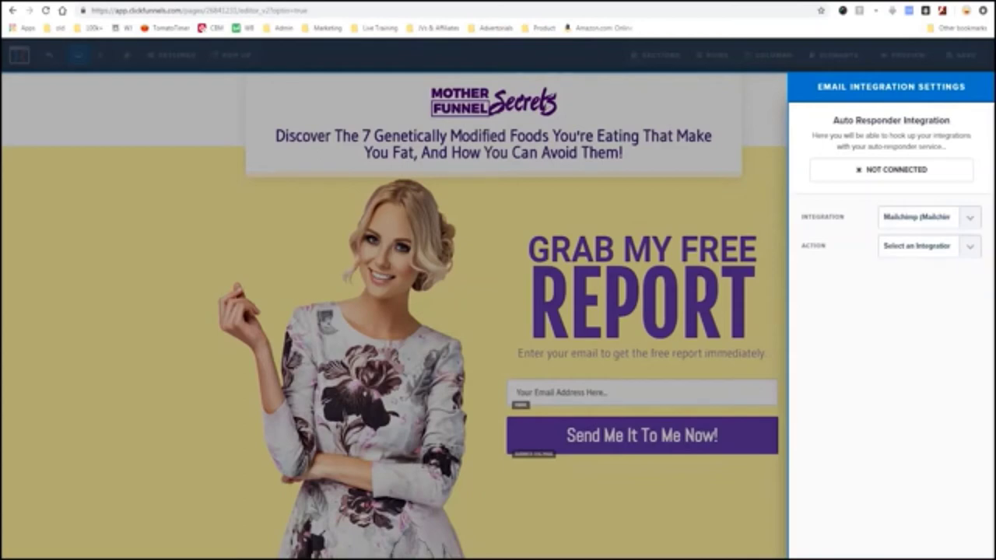
{"action": "left_click", "coordinate": [929, 217]}
{"action": "left_click", "coordinate": [929, 217]}
{"action": "left_click", "coordinate": [929, 246]}
{"action": "left_click", "coordinate": [903, 269]}
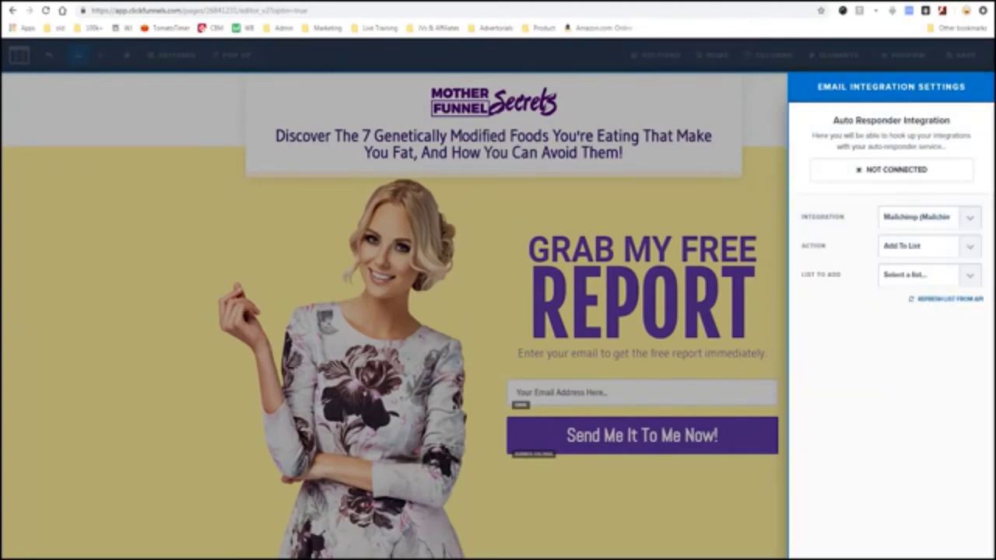
Step: Choose the JVs mailing list with the Send Confirm Email option, and return to the funnel overview
{"action": "left_click", "coordinate": [969, 275]}
{"action": "left_click", "coordinate": [919, 302]}
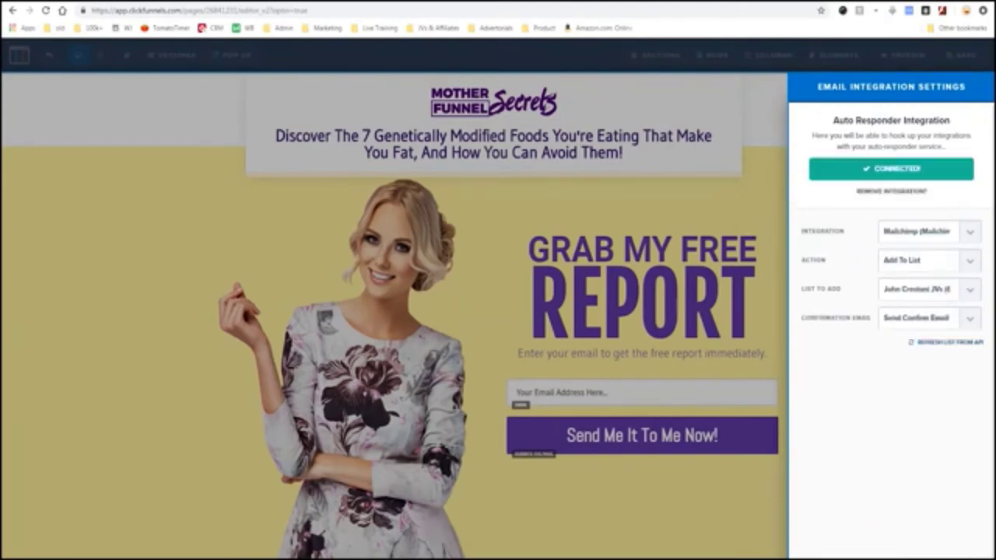
{"action": "left_click", "coordinate": [929, 319]}
{"action": "left_click", "coordinate": [919, 335]}
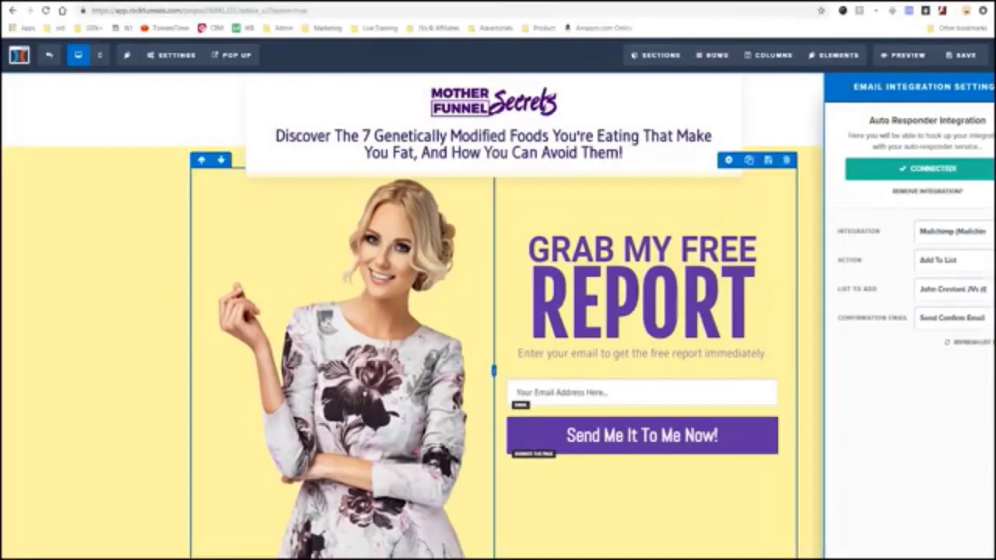
{"action": "left_click", "coordinate": [49, 55]}
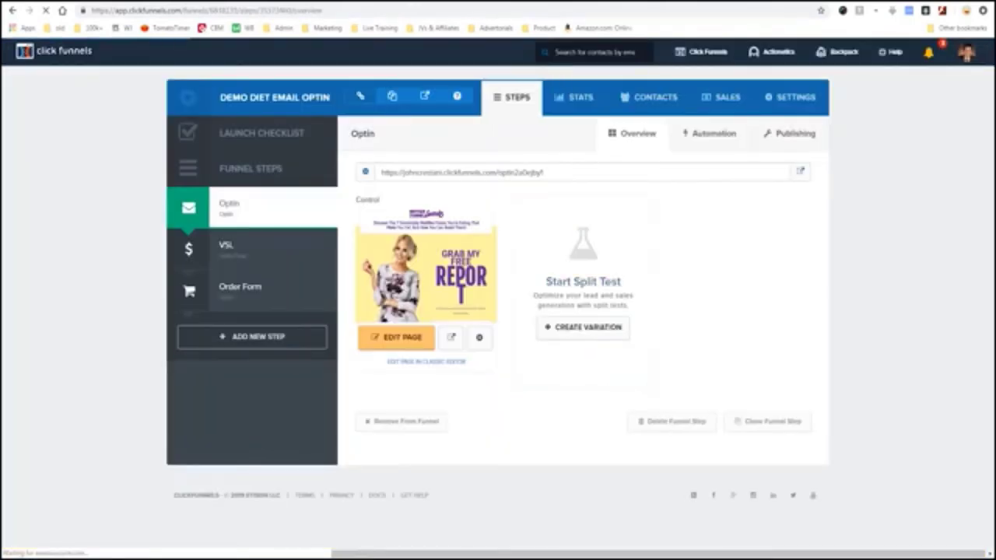
Step: Highlight the Optin step's URL and view the live optin page to examine its headline area
{"action": "left_click_drag", "start_coordinate": [544, 172], "coordinate": [380, 172]}
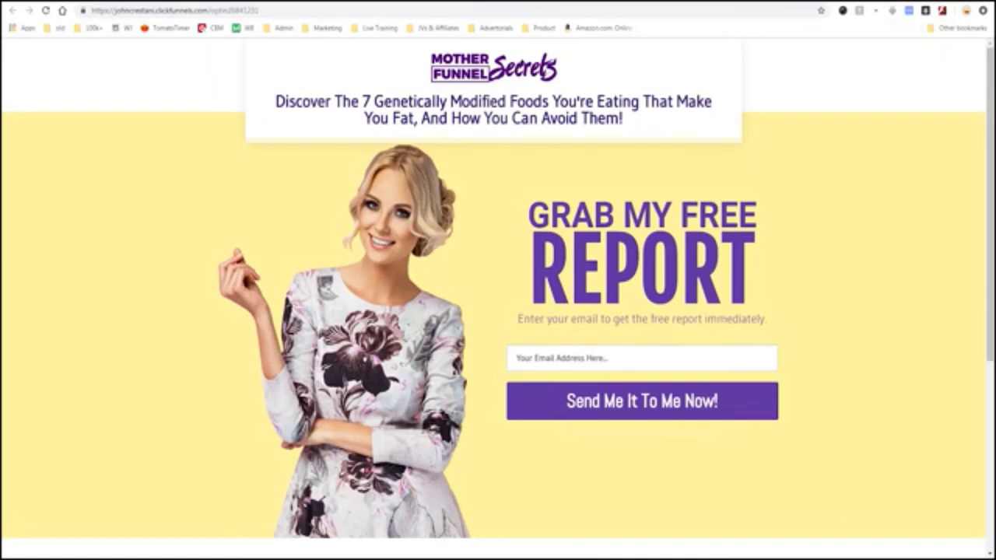
{"action": "mouse_move", "coordinate": [769, 108]}
{"action": "left_mouse_down"}
{"action": "mouse_move", "coordinate": [374, 60]}
{"action": "mouse_move", "coordinate": [544, 247]}
{"action": "mouse_move", "coordinate": [723, 90]}
{"action": "mouse_move", "coordinate": [323, 66]}
{"action": "left_mouse_up"}
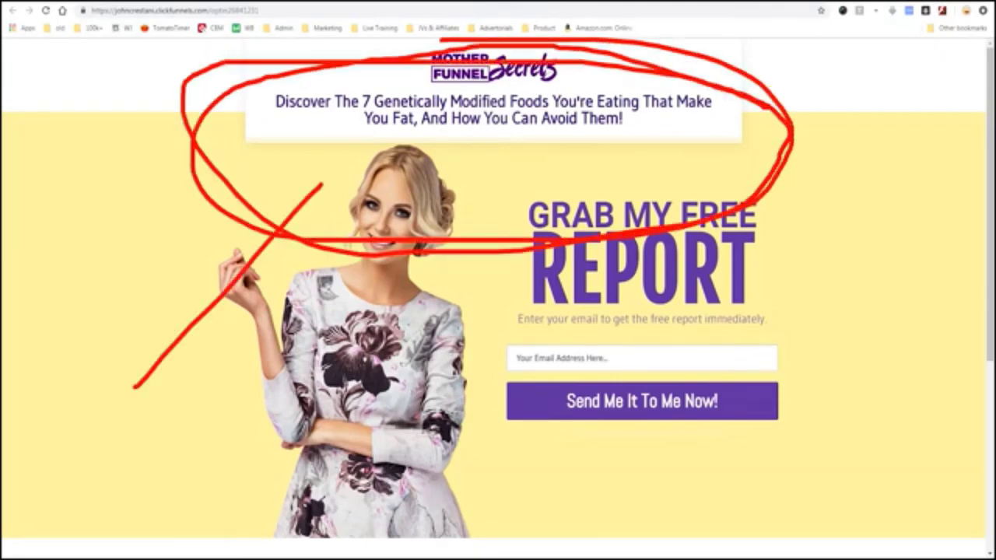